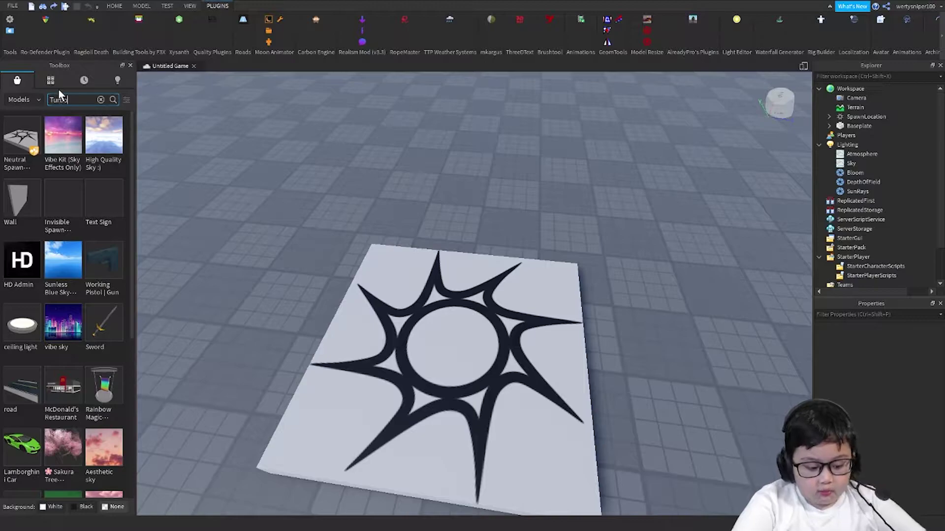
Step: Search the model library for TurboFusion and insert the Beretta M9 (Italy) pistol beside the spawn location
key(Return)
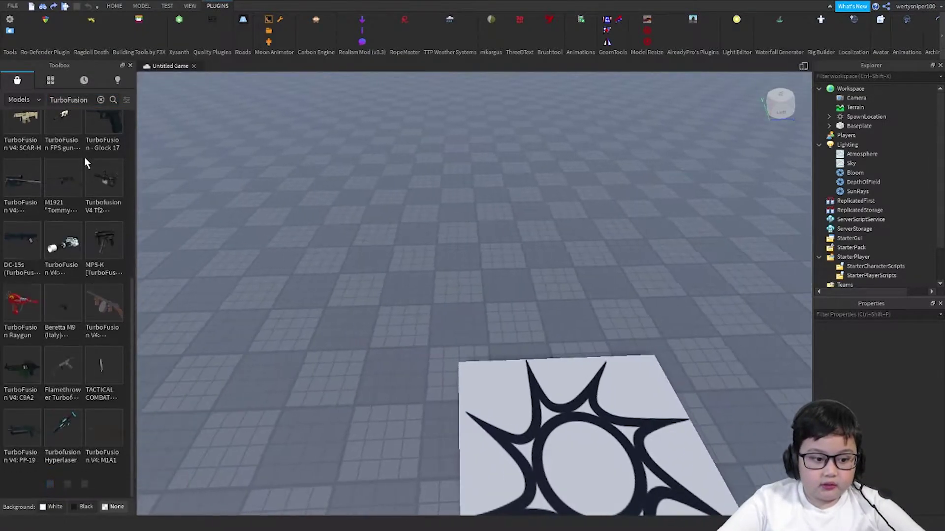
key(w)
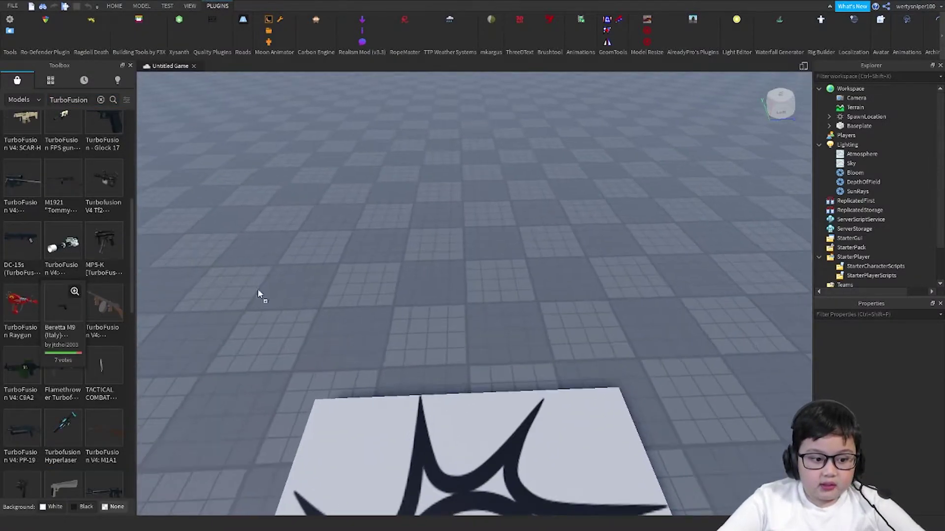
drag(254, 289, 305, 301)
click(385, 301)
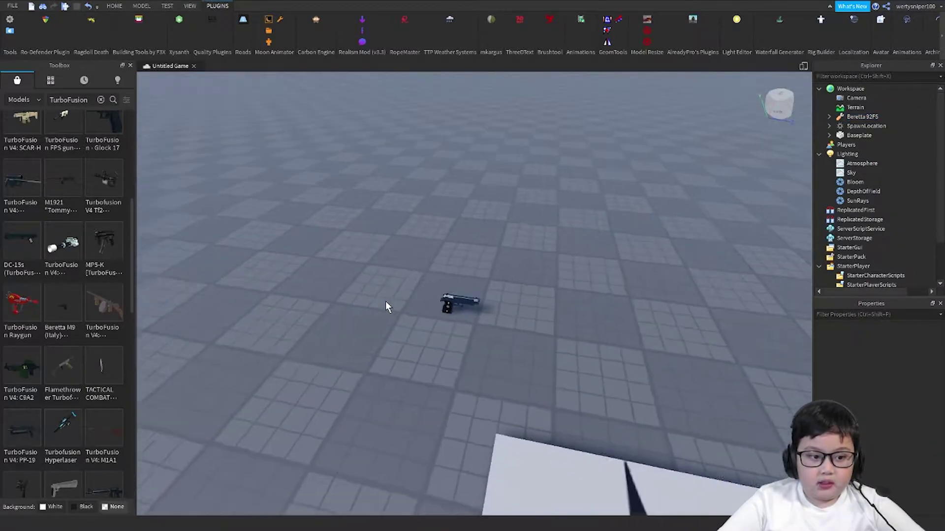
Step: Clear the TurboFusion search so the model library shows its default items
click(99, 101)
text(s)
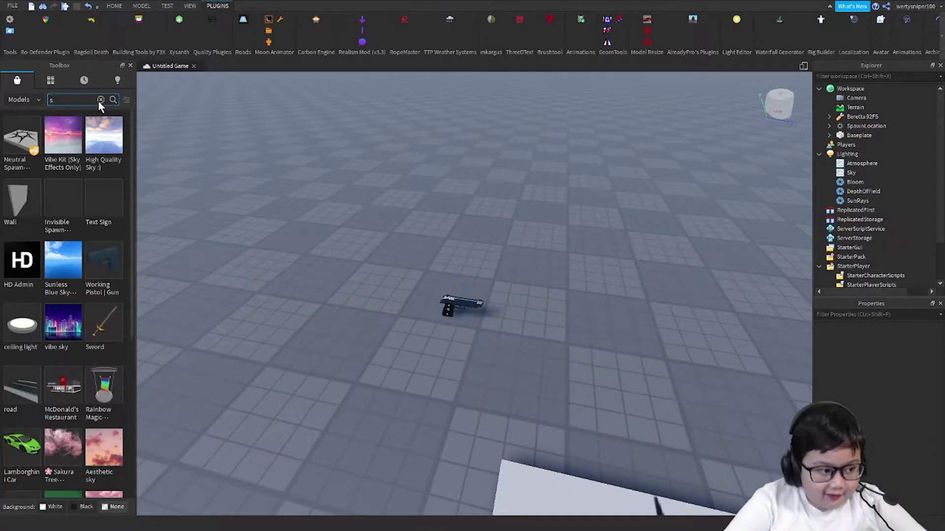
key(Return)
right_drag(267, 215, 273, 215)
key(w)
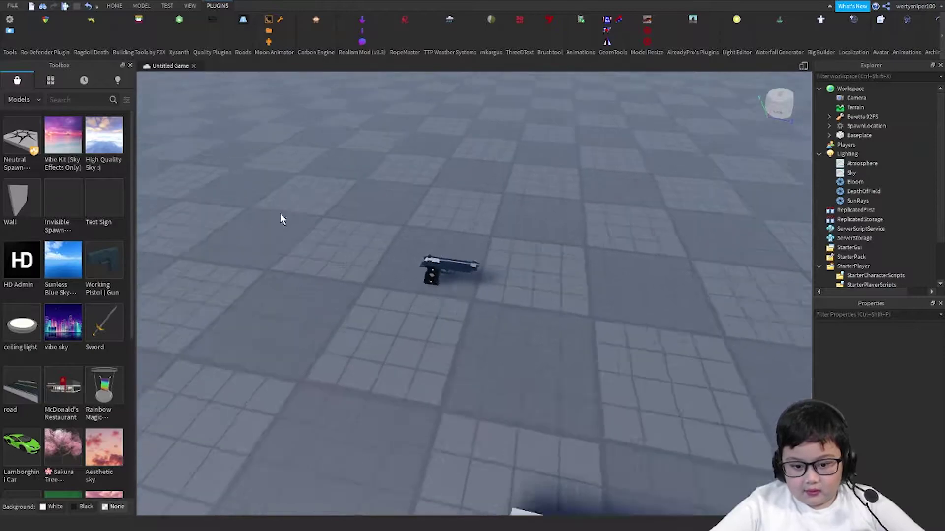
key(w)
right_drag(447, 214, 447, 214)
key(d)
Step: Select all the parts inside the Beretta 92FS and set their material to CorrodedMetal
click(837, 118)
key(f)
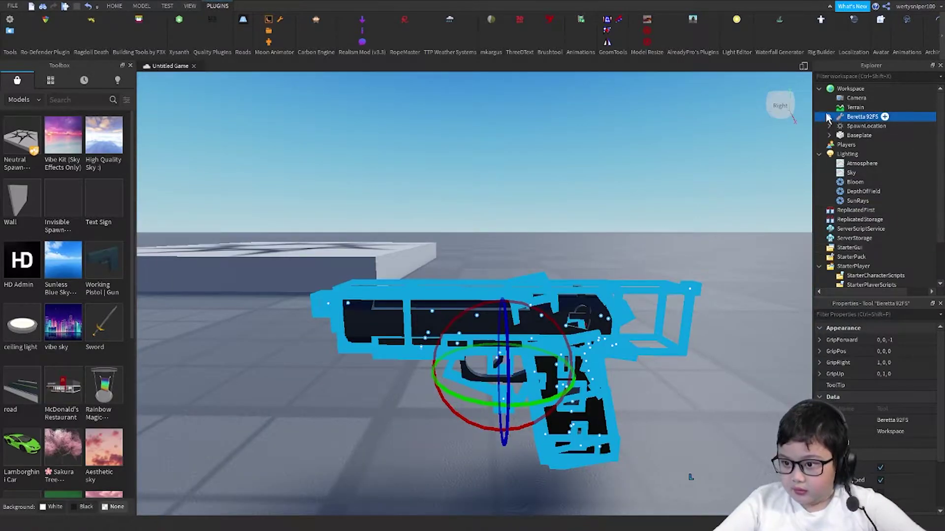
scroll(937, 182, down, 4)
drag(919, 126, 898, 197)
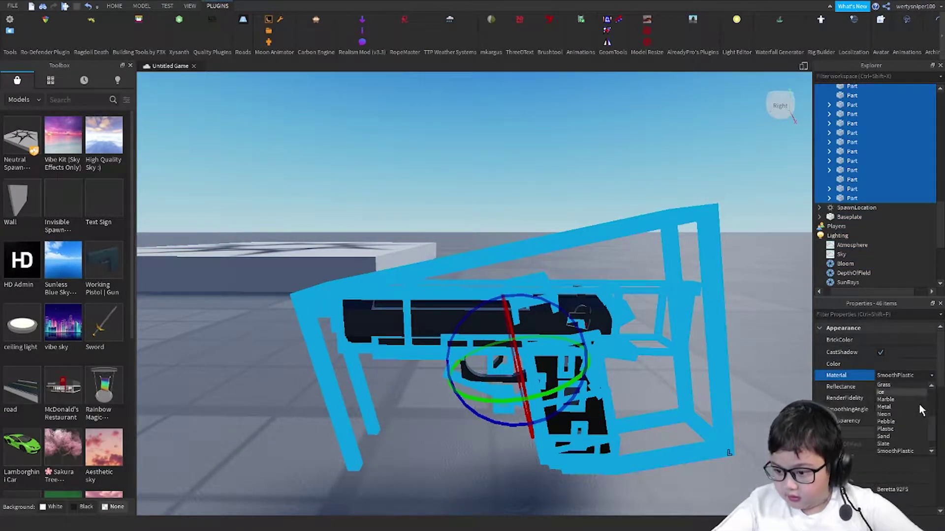
scroll(906, 423, down, 2)
scroll(894, 427, up, 4)
click(893, 409)
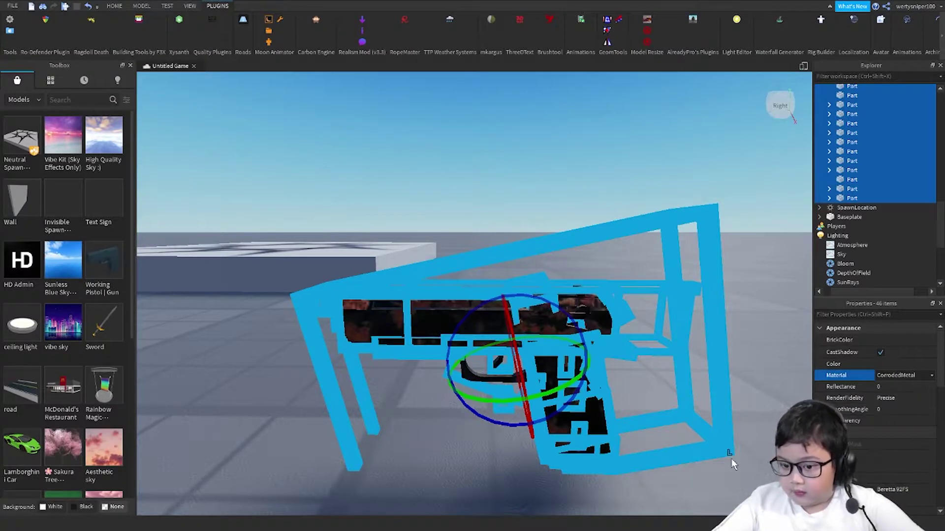
click(732, 459)
Step: Rename the Beretta 92FS tool as Rusty 9MM
right_drag(714, 453, 714, 451)
scroll(714, 451, down, 5)
scroll(714, 421, down, 1)
scroll(880, 188, up, 5)
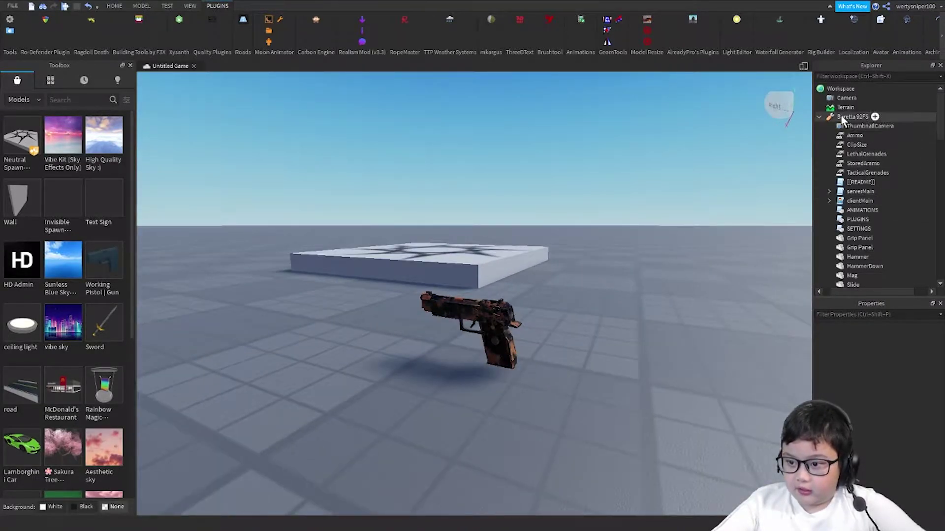
click(841, 116)
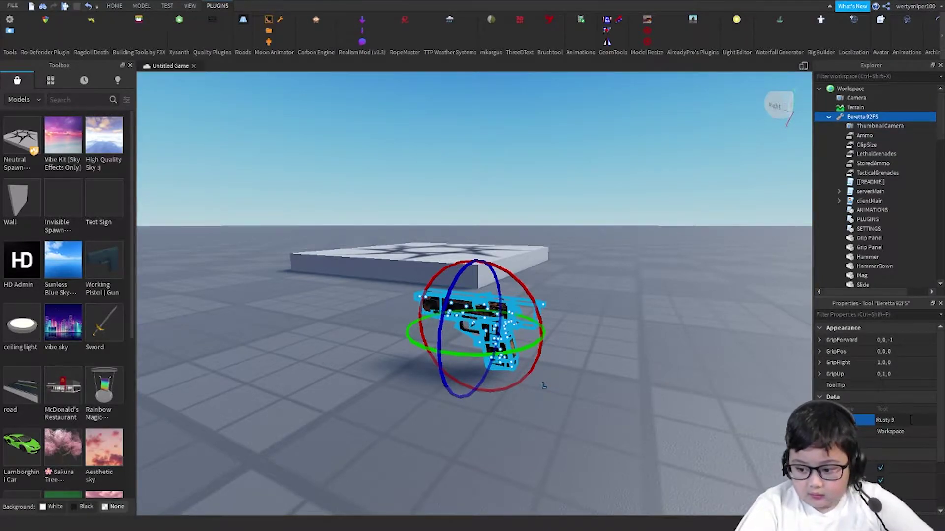
click(656, 422)
Step: Check the rusted pistol's look up close and move the Rusty 9MM tool from Workspace into StarterPack
scroll(655, 416, up, 10)
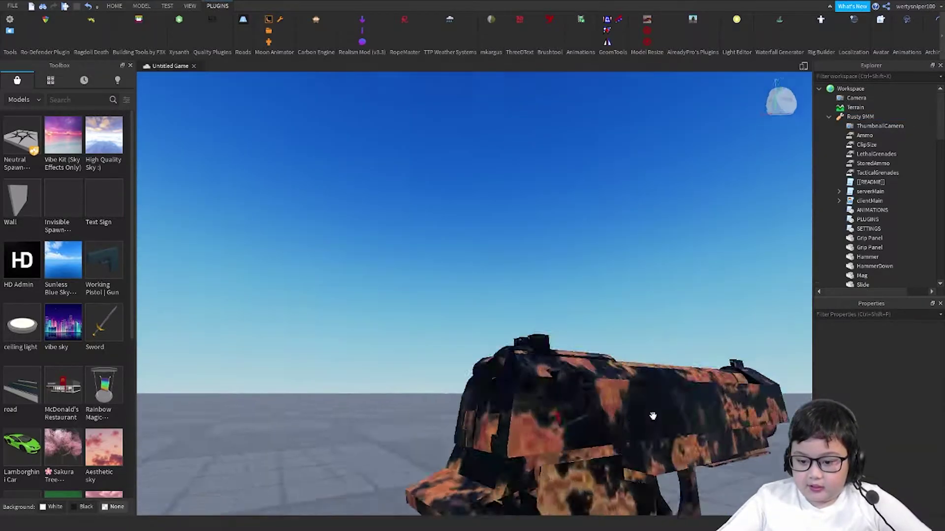
right_drag(655, 417, 590, 363)
scroll(644, 396, down, 5)
scroll(645, 397, up, 5)
scroll(589, 362, up, 5)
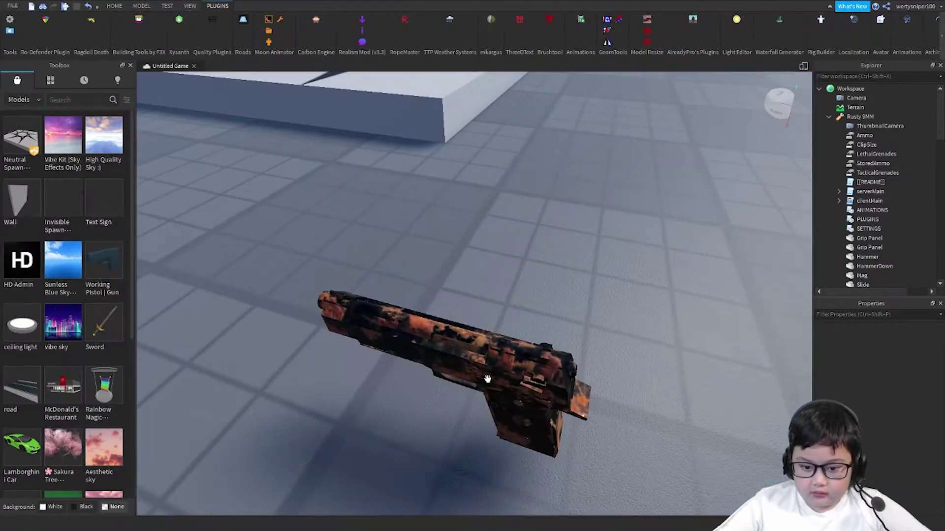
click(485, 382)
scroll(713, 312, down, 6)
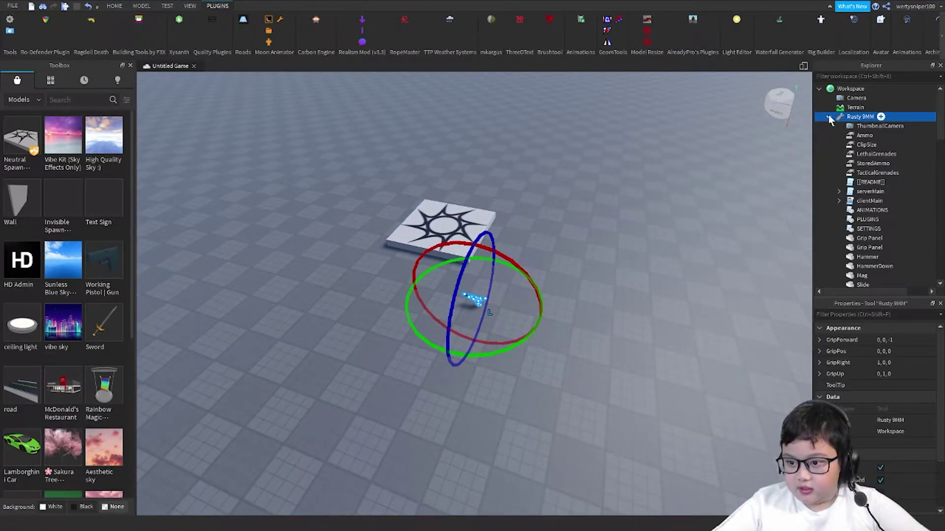
click(829, 118)
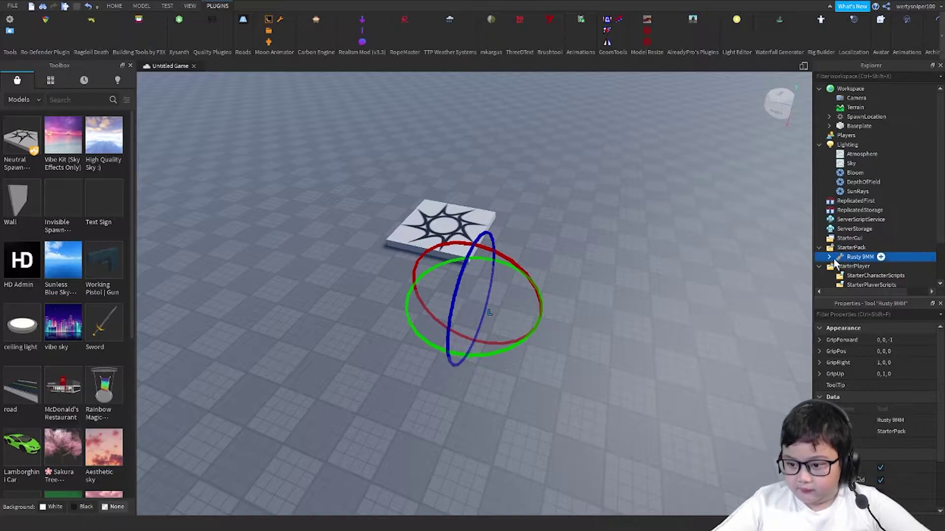
click(598, 305)
scroll(606, 329, up, 6)
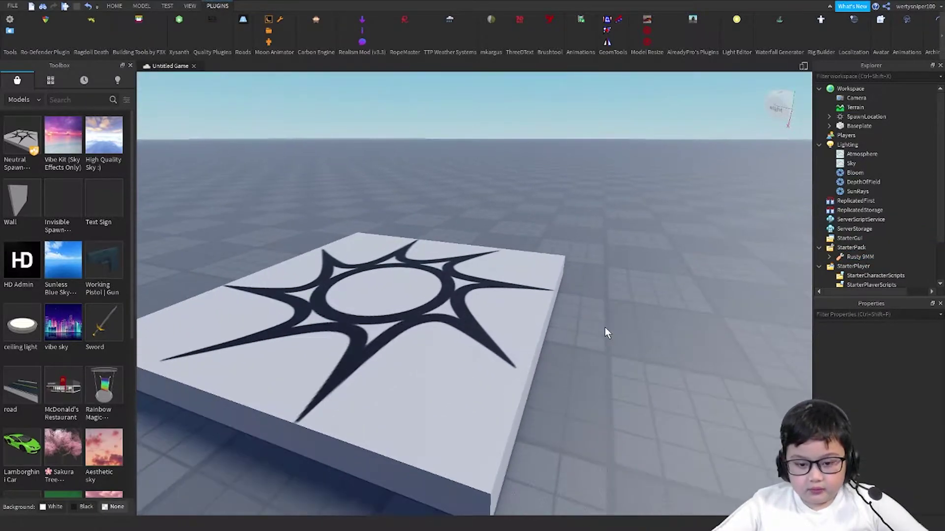
scroll(604, 326, down, 3)
right_drag(603, 326, 600, 324)
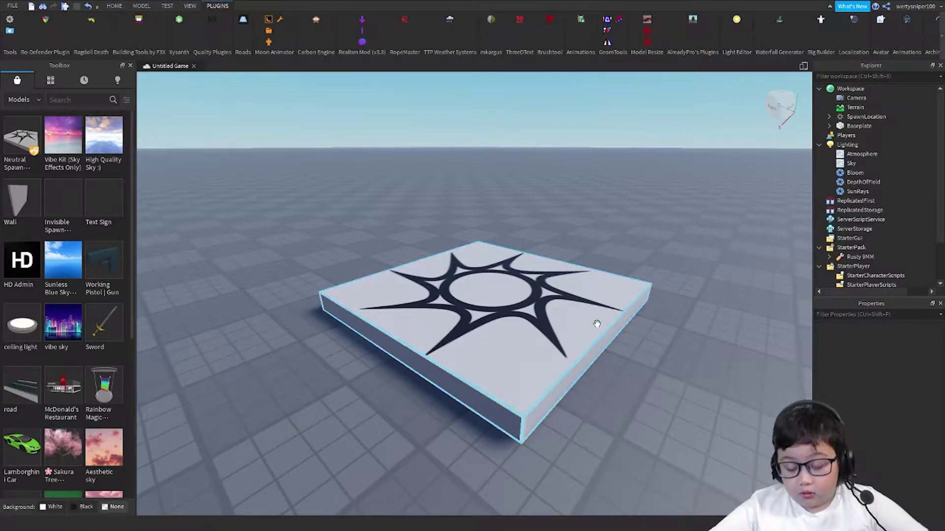
mouse_move(620, 311)
right_down()
mouse_move(631, 300)
mouse_move(622, 303)
right_up()
scroll(622, 303, down, 4)
right_drag(564, 262, 563, 258)
scroll(563, 258, up, 4)
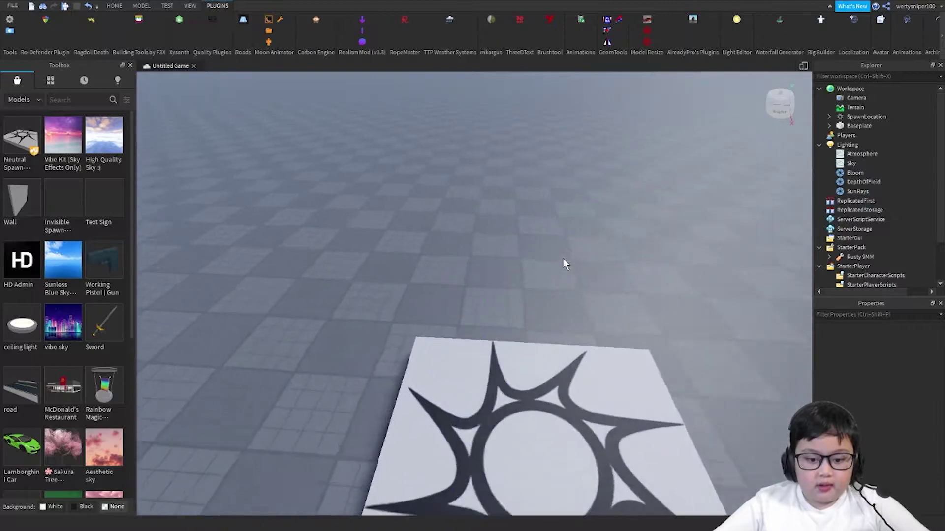
scroll(564, 264, down, 5)
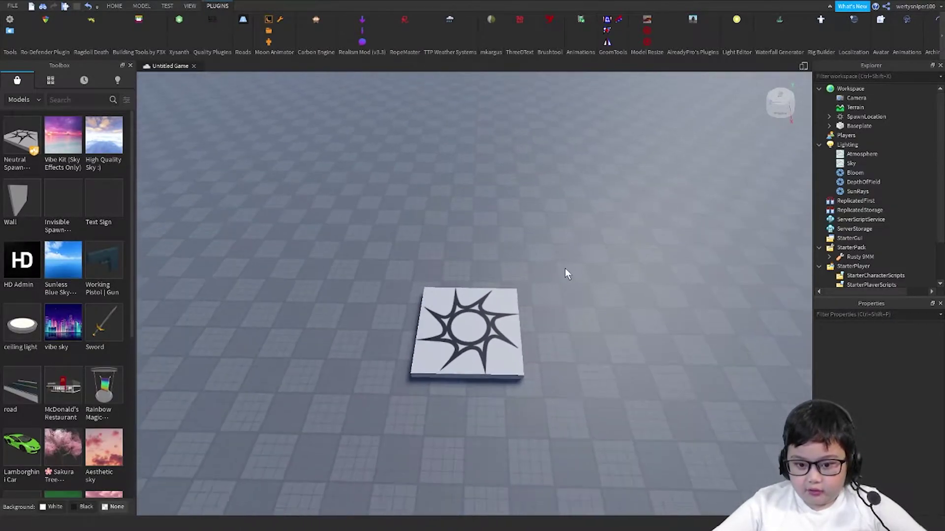
scroll(565, 275, up, 5)
Step: Insert the Bandit Camp model from the personal model inventory onto the baseplate
click(51, 80)
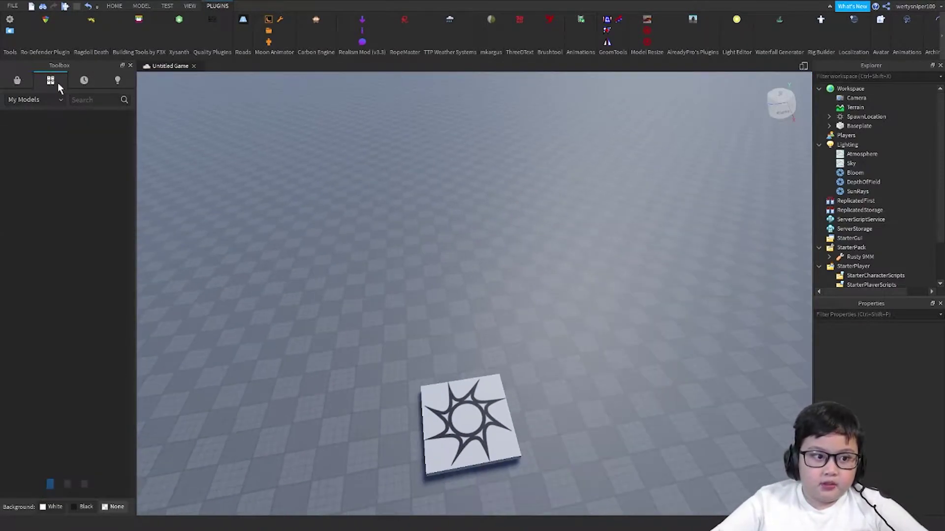
click(84, 80)
click(51, 81)
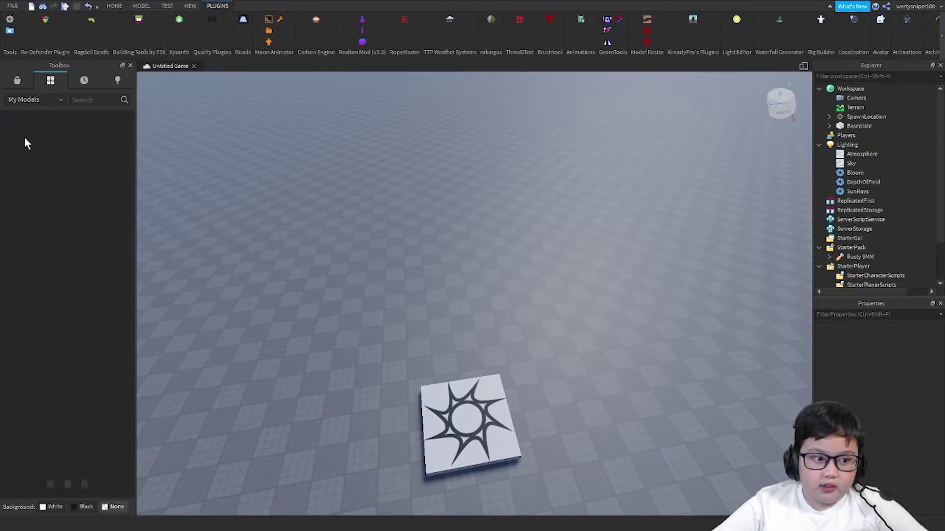
drag(19, 148, 429, 132)
Step: Examine the bandit camp's walls, shacks and watchtower from several angles
right_drag(429, 132, 429, 130)
scroll(429, 132, up, 5)
key(w)
key(w)
right_drag(560, 121, 560, 120)
key(w)
key(w)
key(w)
key(s)
key(w)
key(w)
key(w)
key(s)
key(w)
key(s)
key(w)
right_drag(330, 182, 330, 182)
right_drag(305, 252, 306, 253)
right_drag(620, 280, 610, 281)
key(w)
key(w)
key(s)
key(s)
click(581, 284)
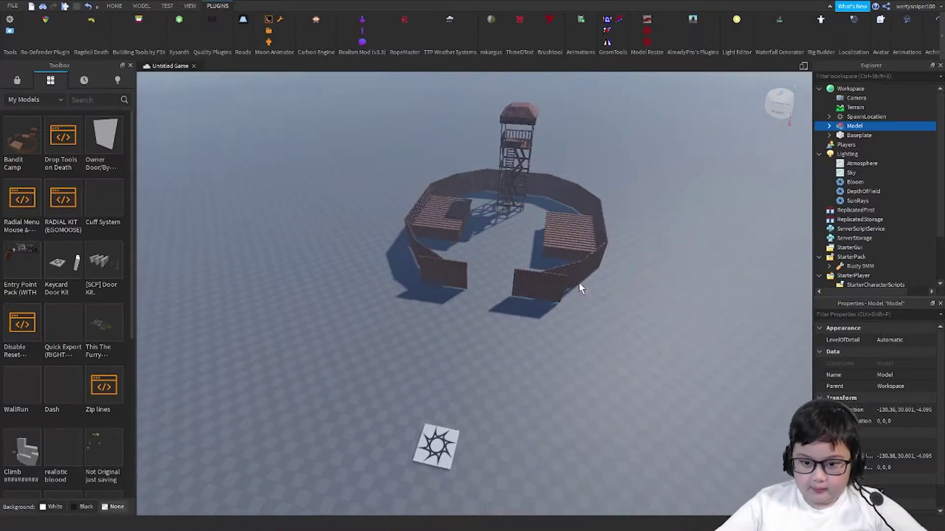
key(w)
click(16, 79)
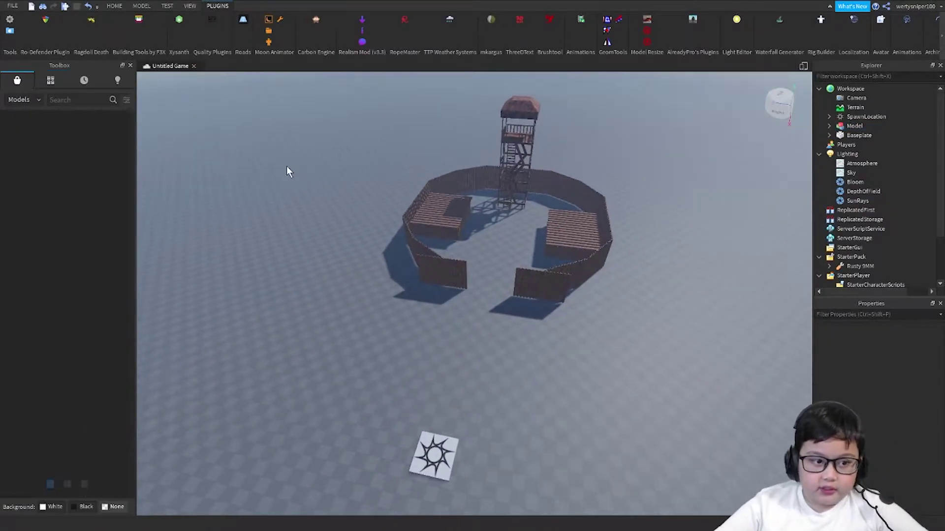
scroll(438, 145, up, 5)
click(51, 83)
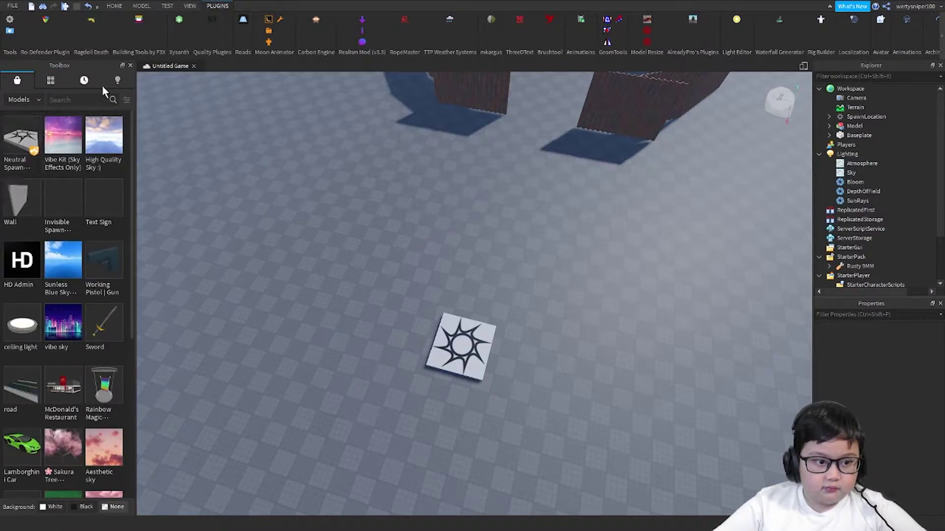
click(44, 83)
click(19, 80)
Step: Move the spawn location up to the watchtower's roof
right_drag(301, 172, 309, 164)
key(s)
mouse_move(527, 172)
mouse_down()
mouse_move(519, 200)
mouse_move(544, 500)
mouse_move(542, 439)
mouse_move(574, 200)
mouse_move(536, 154)
mouse_move(511, 163)
mouse_up()
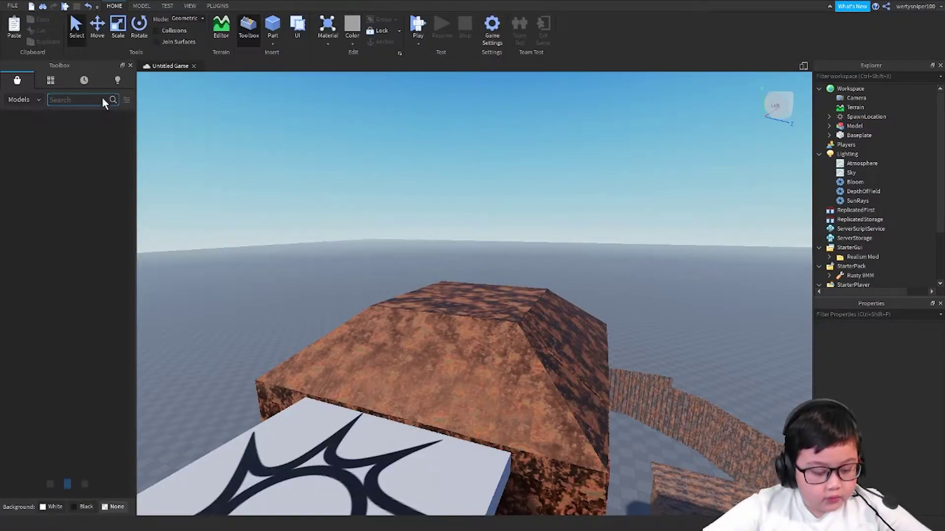
Step: Search the model library for Enemy and insert the Enemy AI Iranian soldier inside the camp
text(Enemy)
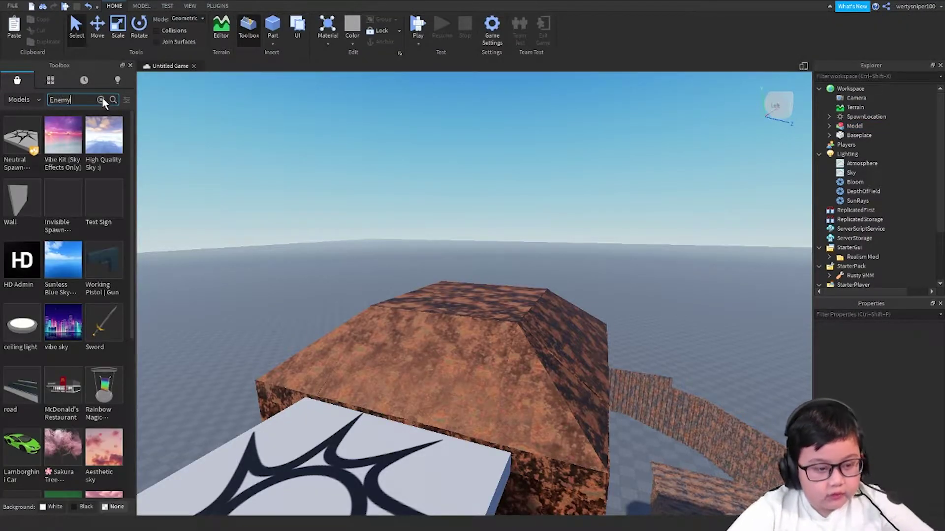
key(Return)
key(w)
right_drag(431, 241, 431, 241)
scroll(431, 241, up, 10)
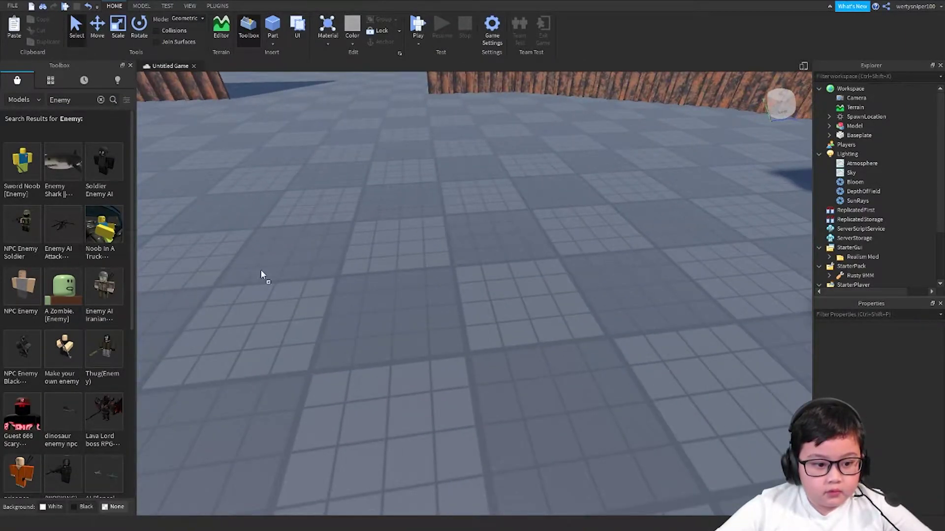
drag(260, 270, 493, 277)
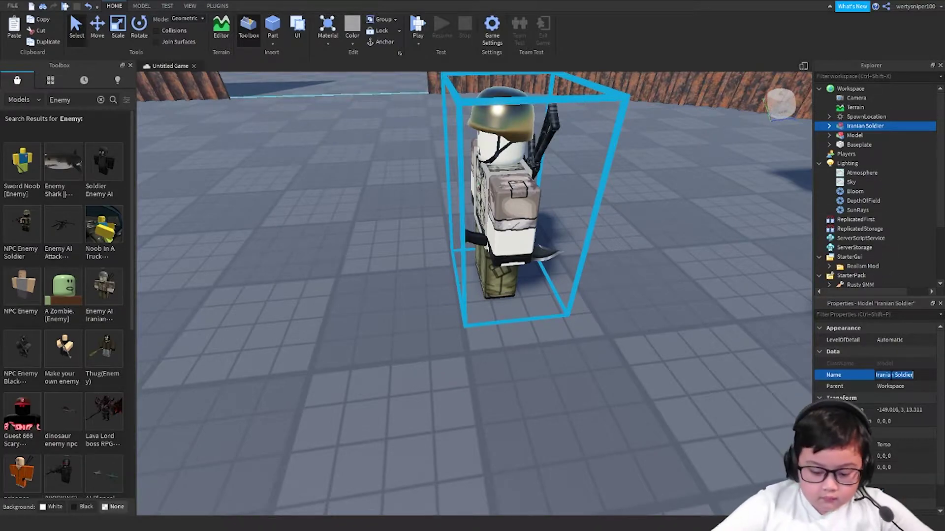
Step: Clear the Iranian Soldier model's name so it is blank
click(465, 305)
key(w)
right_drag(468, 294, 469, 294)
key(w)
click(471, 333)
key(s)
right_drag(641, 259, 615, 273)
key(w)
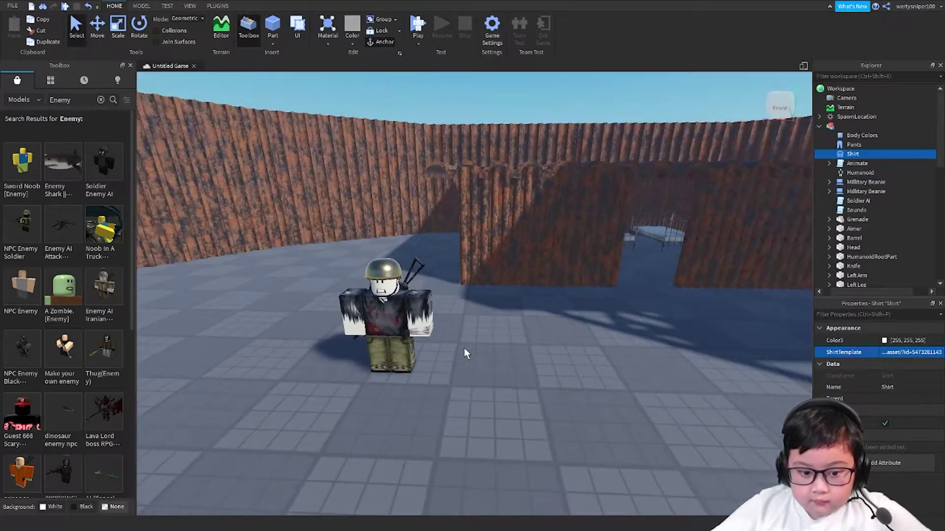
Step: Examine the soldier's new shirt and gear from all sides
scroll(464, 347, up, 5)
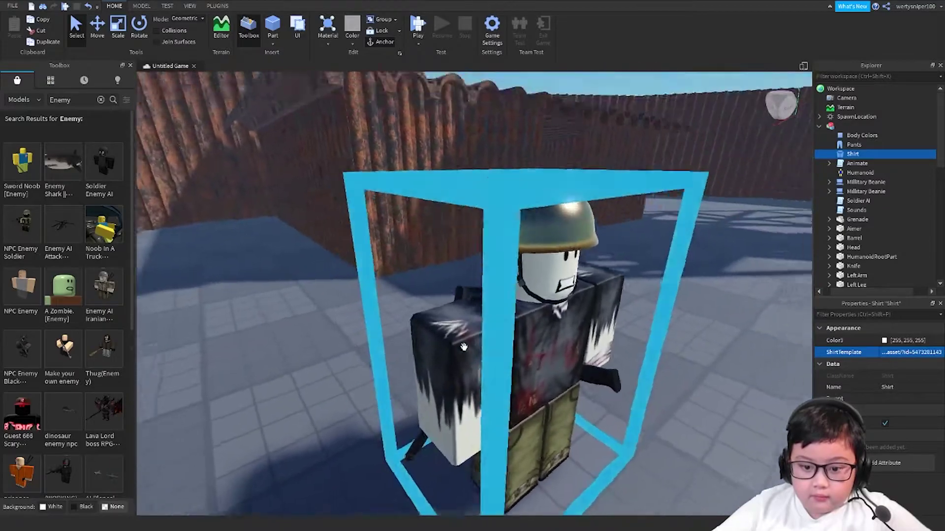
key(w)
right_drag(464, 347, 464, 348)
scroll(465, 348, down, 8)
scroll(464, 348, up, 8)
scroll(463, 348, down, 6)
scroll(464, 348, up, 4)
scroll(552, 338, up, 5)
right_drag(553, 338, 605, 310)
scroll(553, 338, down, 5)
scroll(551, 339, up, 4)
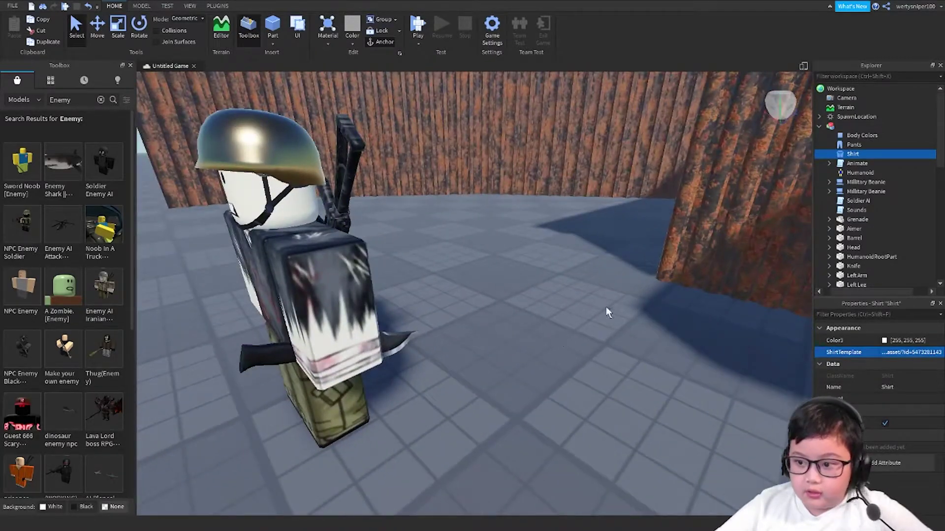
scroll(605, 311, down, 4)
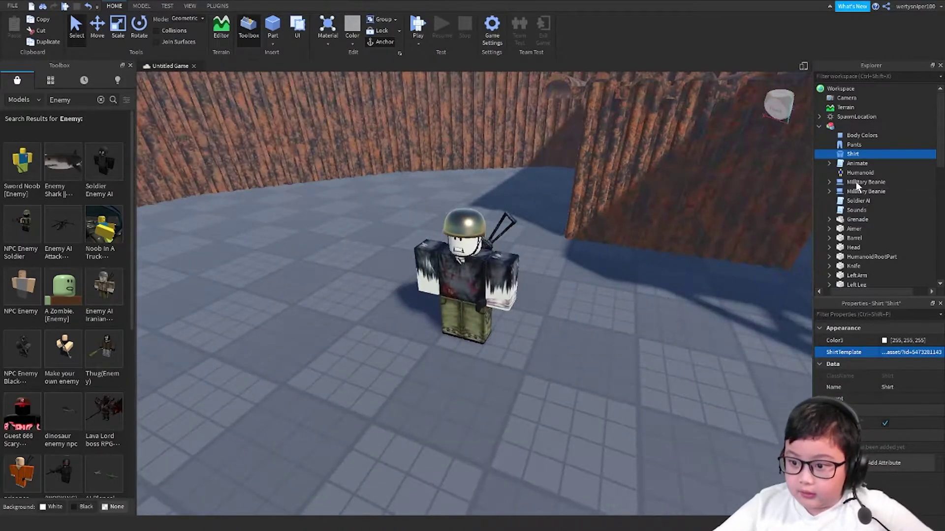
Step: Try deleting one of the soldier's Military Beanie accessories
click(856, 182)
key(Delete)
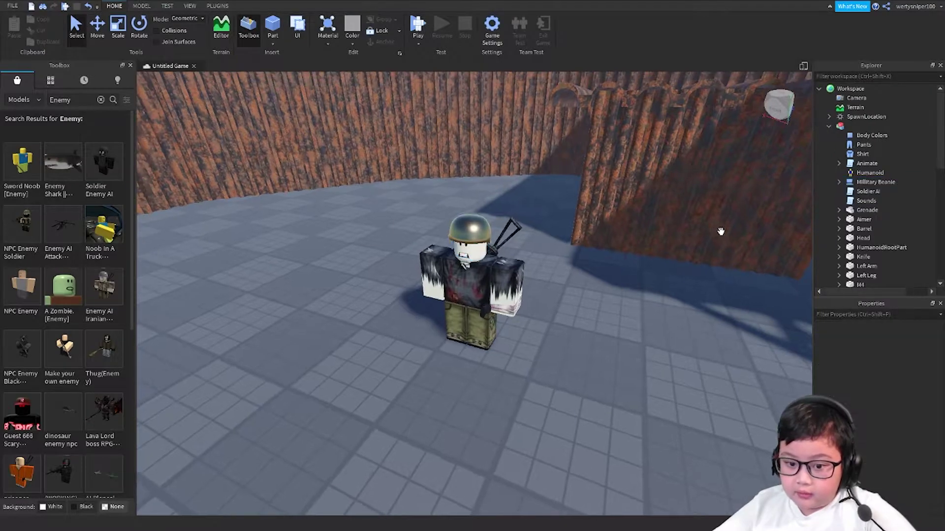
key(ctrl+z)
Step: Reposition the enemy soldier in the camp yard to about -164, 3, -1
scroll(357, 369, up, 5)
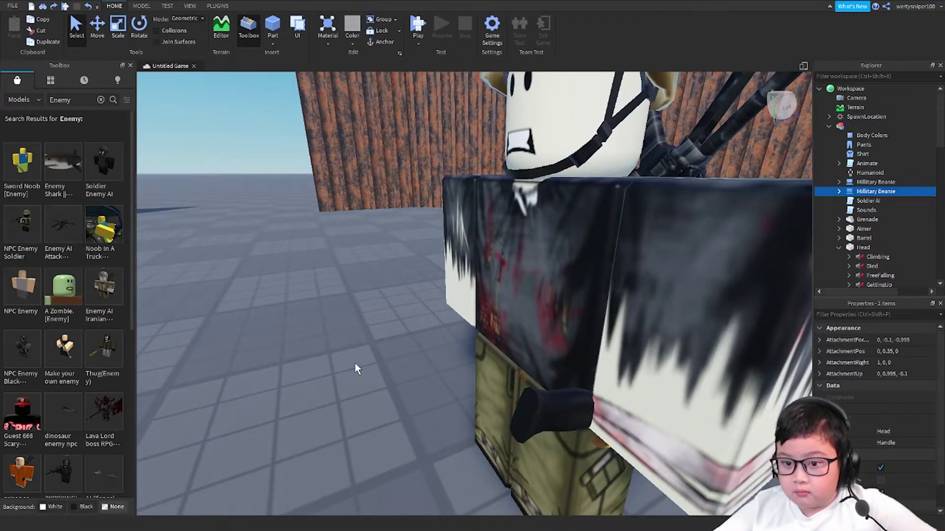
right_drag(356, 369, 355, 364)
scroll(356, 369, down, 10)
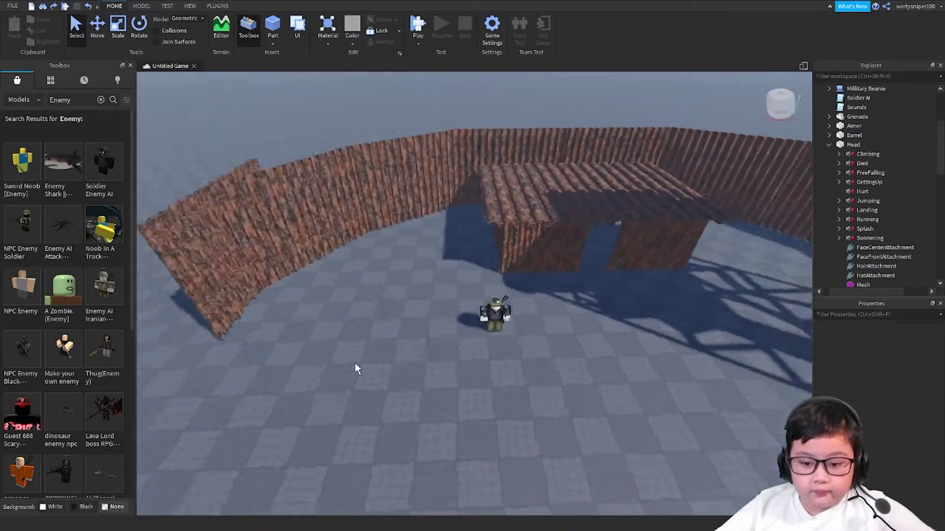
key(w)
drag(445, 362, 471, 362)
scroll(524, 273, down, 5)
right_drag(478, 364, 515, 312)
scroll(502, 307, up, 5)
scroll(510, 310, down, 3)
scroll(515, 317, down, 10)
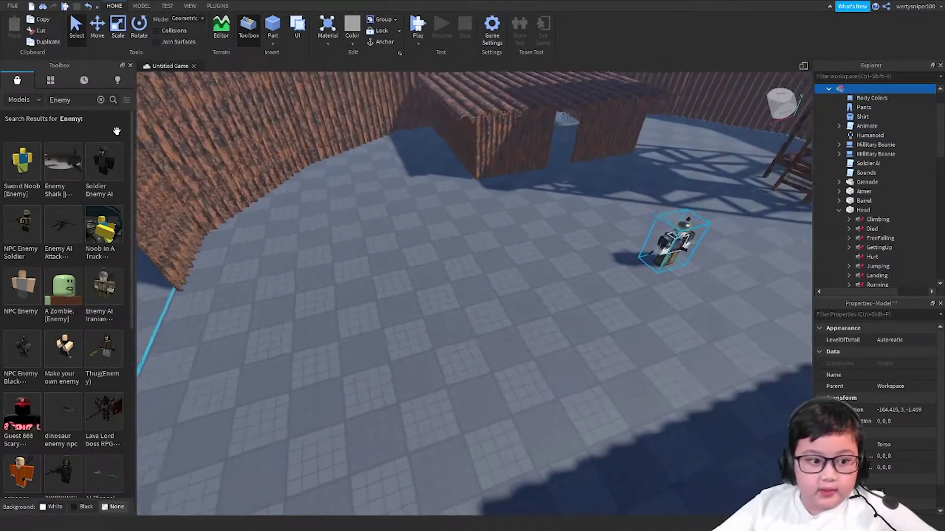
Step: Search the Toolbox models for "Friendly" and place the AllyNpc model in the camp yard near the watchtower
click(101, 100)
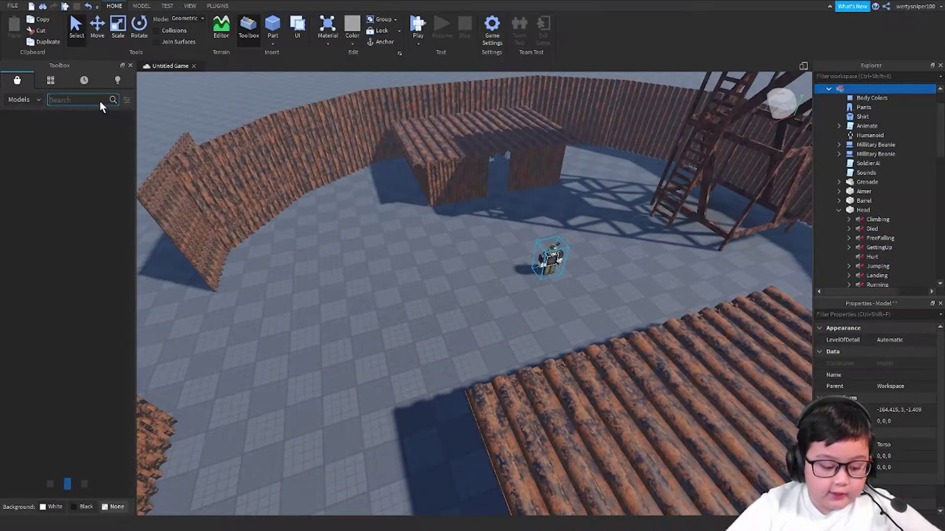
text(Friendly)
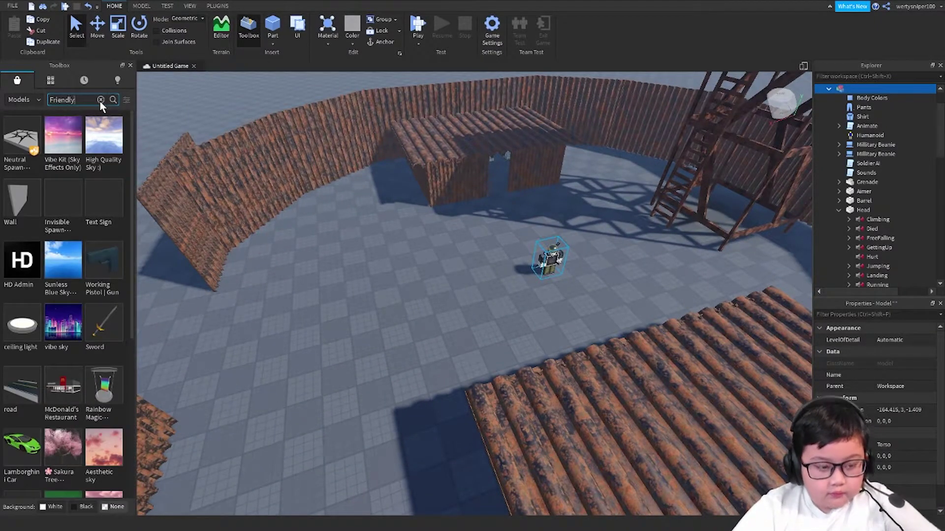
key(Return)
right_drag(306, 192, 239, 193)
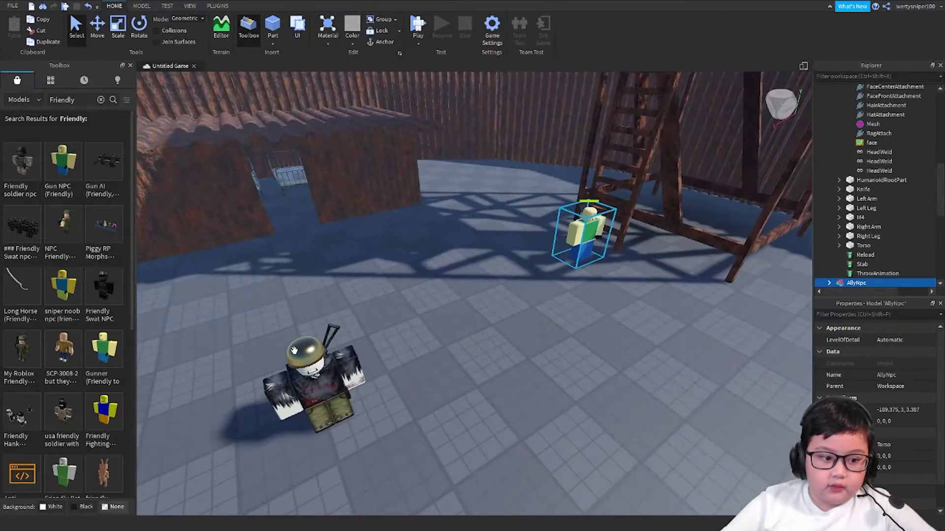
right_drag(462, 286, 462, 284)
key(s)
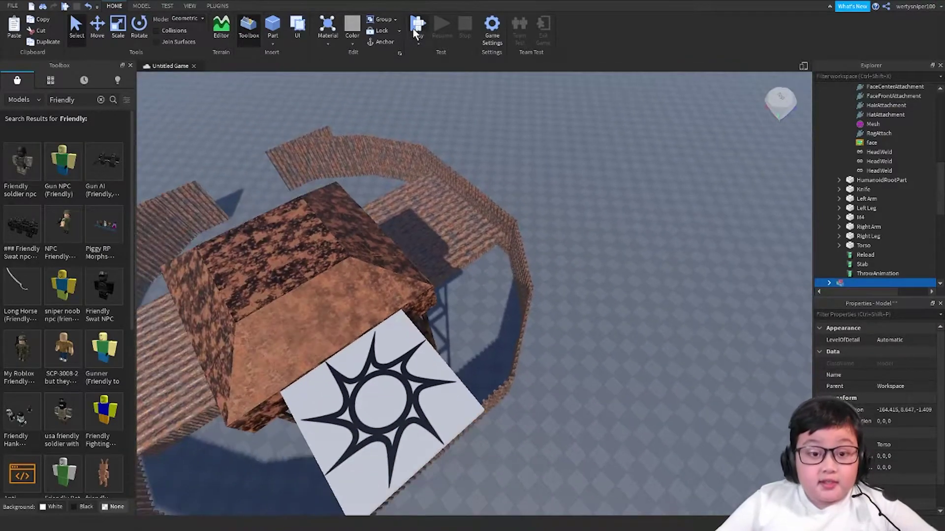
Step: Start a playtest, move the character onto the watchtower roof and equip the Rusty 9MM
click(412, 27)
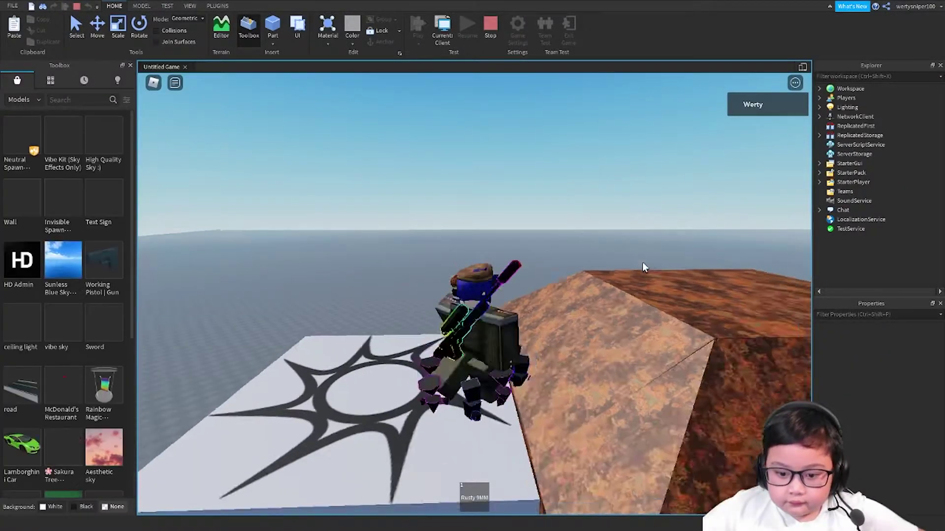
key(w)
right_drag(642, 262, 678, 236)
scroll(677, 232, down, 2)
key(d)
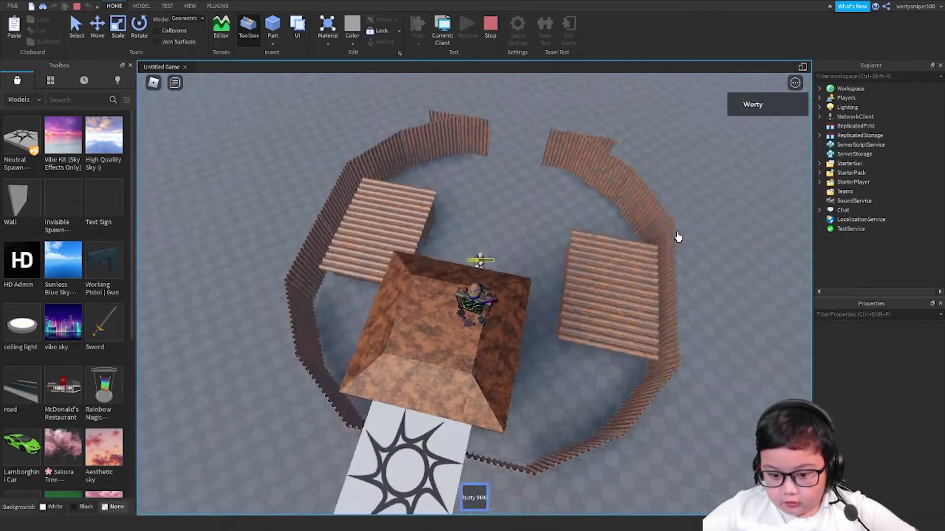
key(1)
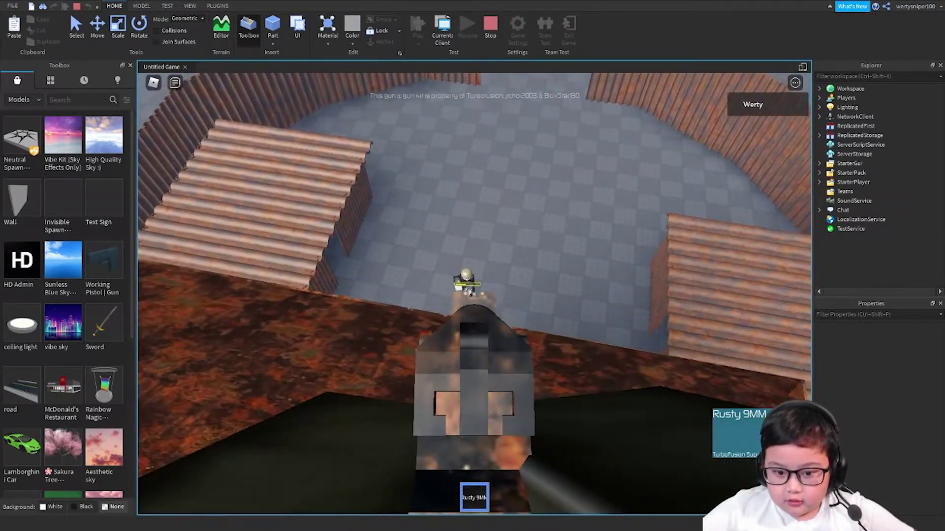
Step: Fire the Rusty 9MM at the soldier below from the tower roof and reload it
click(474, 293)
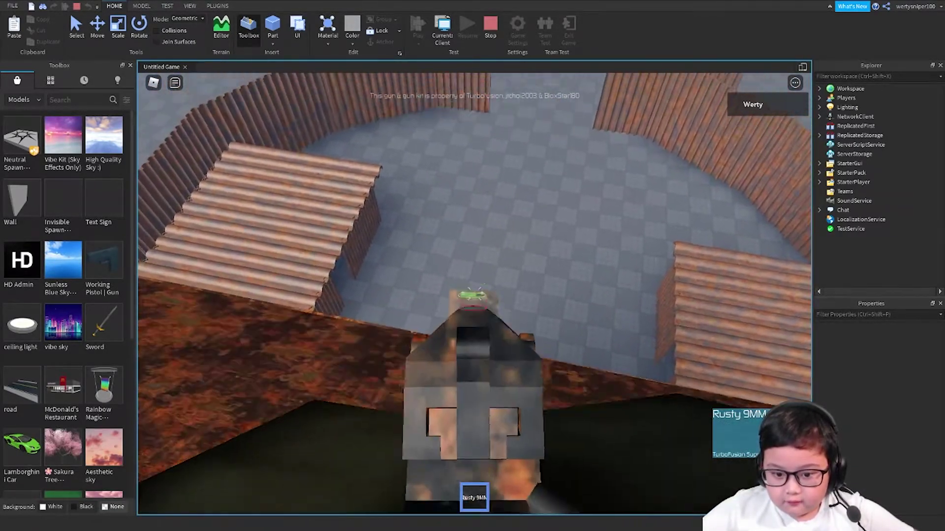
click(474, 293)
click(475, 293)
click(474, 293)
click(474, 293)
click(474, 294)
key(r)
Step: Move down into the camp yard among the enemy soldiers to test how they attack at close range
key(w)
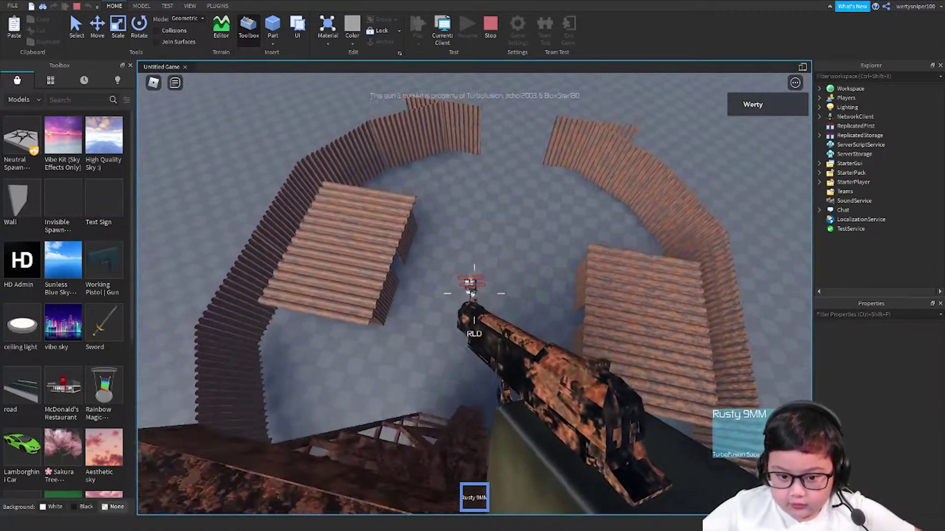
key(w)
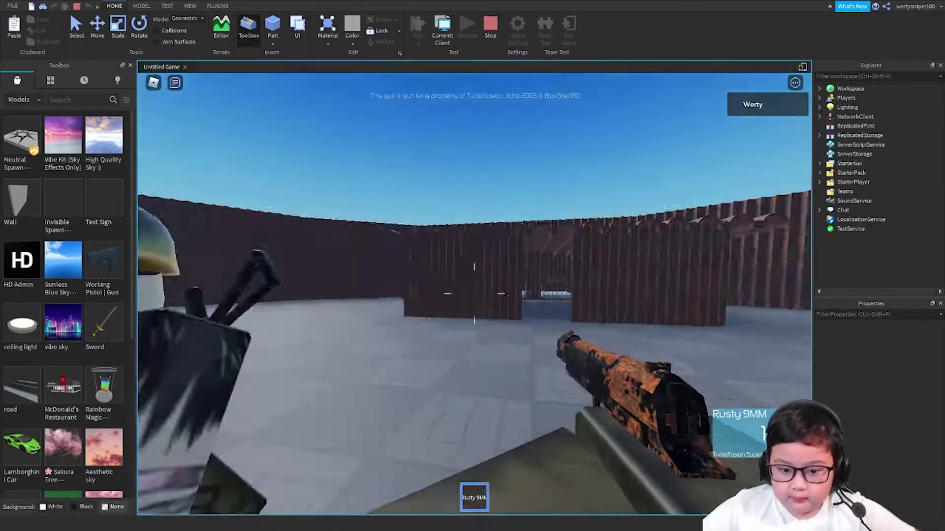
key(s)
scroll(454, 304, down, 5)
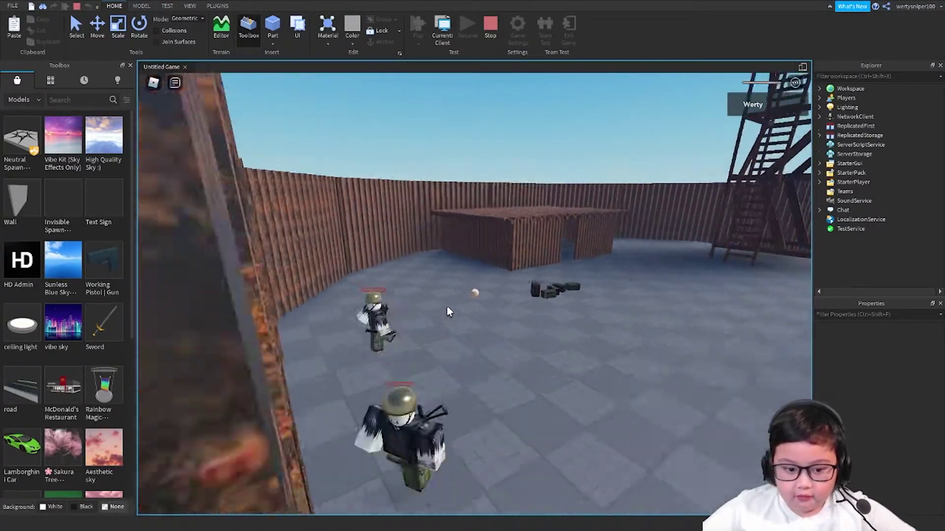
scroll(431, 322, up, 5)
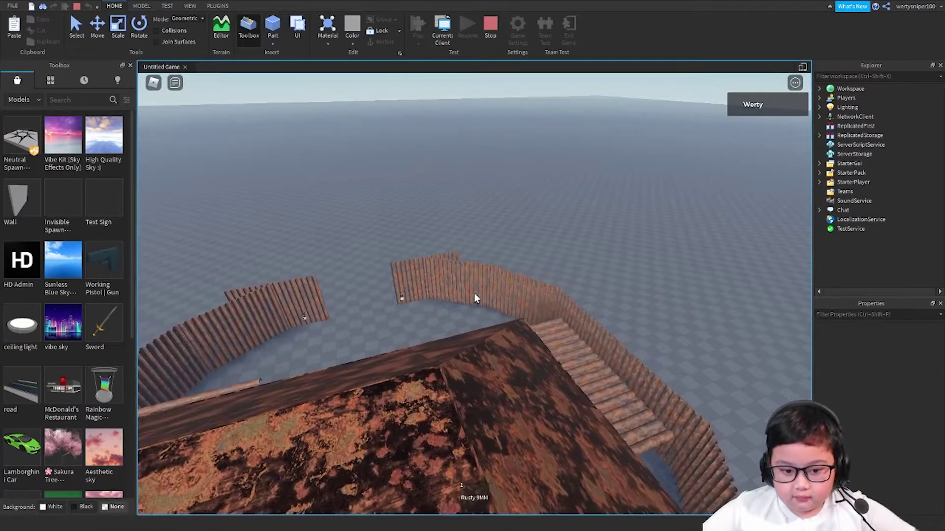
Step: Aim the Rusty 9MM from the tower roof toward the camp gate to examine the soldiers' placement, and put it away
key(1)
scroll(474, 293, down, 5)
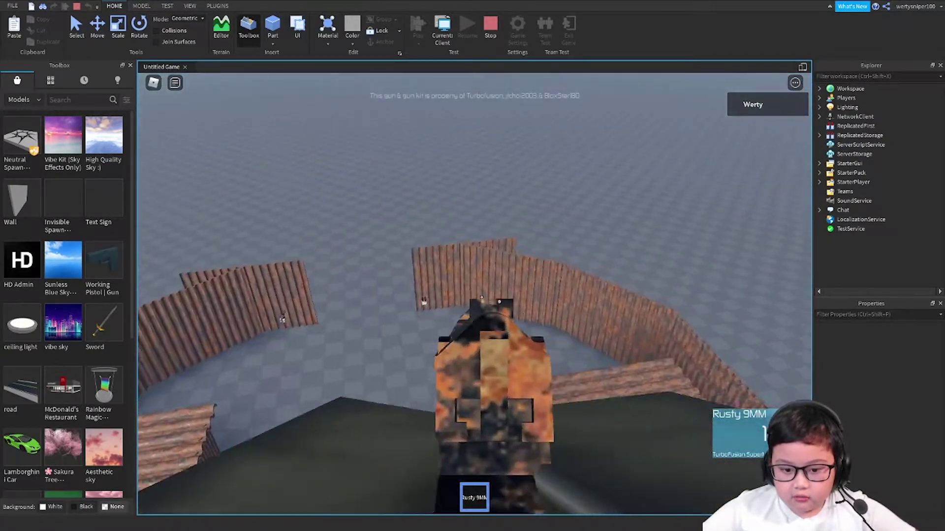
key(1)
scroll(474, 294, up, 5)
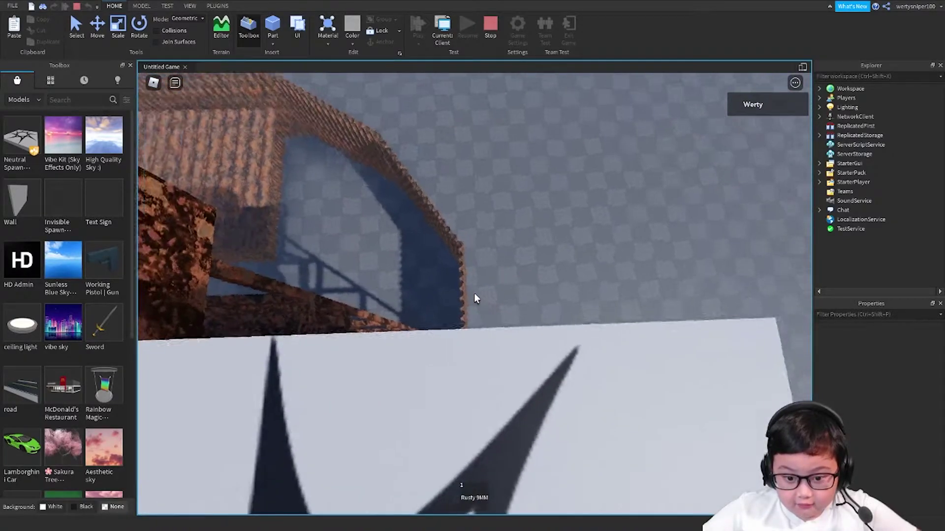
Step: Go down to the yard, fire the Rusty 9MM at the two soldiers guarding the gate and reload
key(w)
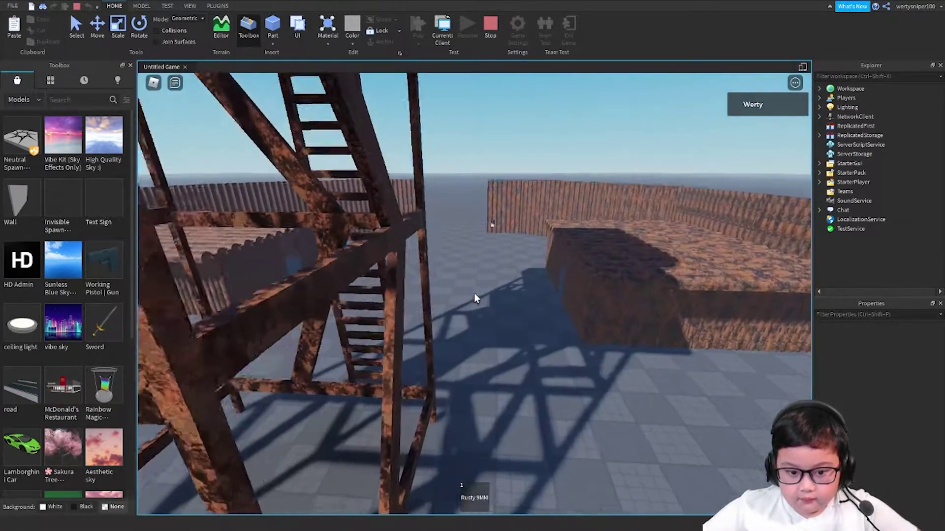
key(1)
scroll(474, 293, down, 3)
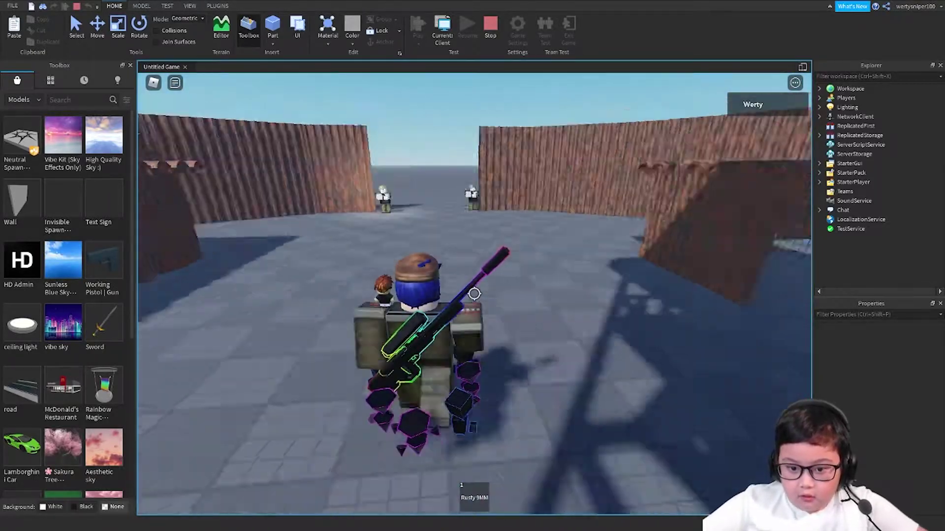
key(1)
right_click(474, 294)
click(474, 294)
click(474, 294)
click(474, 294)
click(474, 294)
click(474, 294)
click(474, 294)
click(474, 293)
key(r)
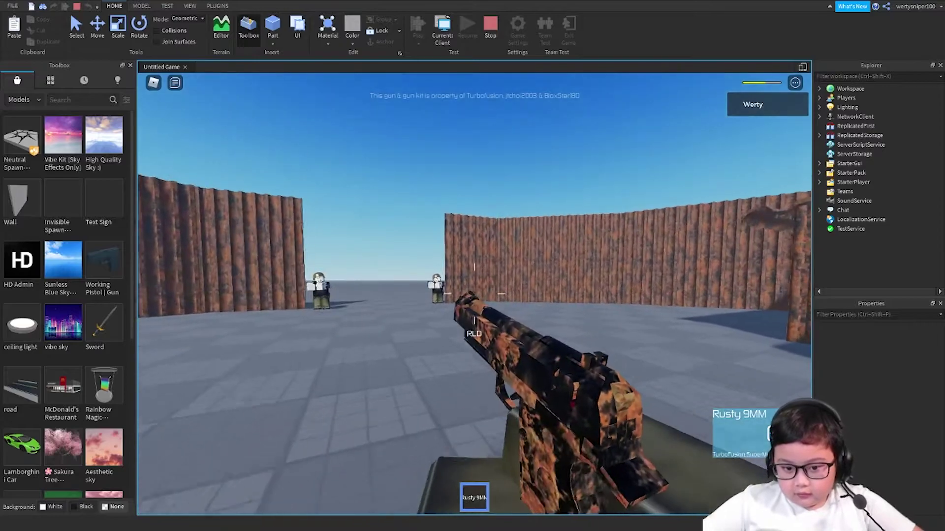
Step: Advance through the camp gate past the two guards to test their close-range attack
key(w)
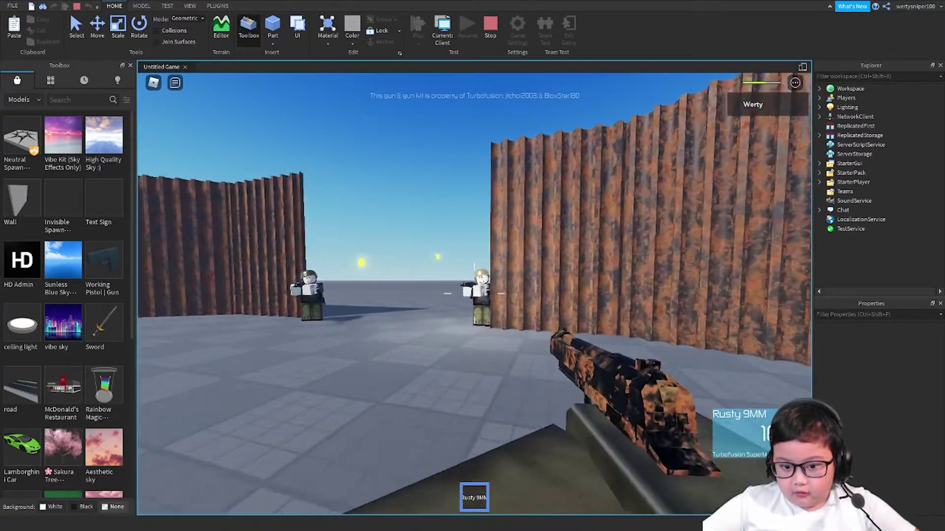
key(w)
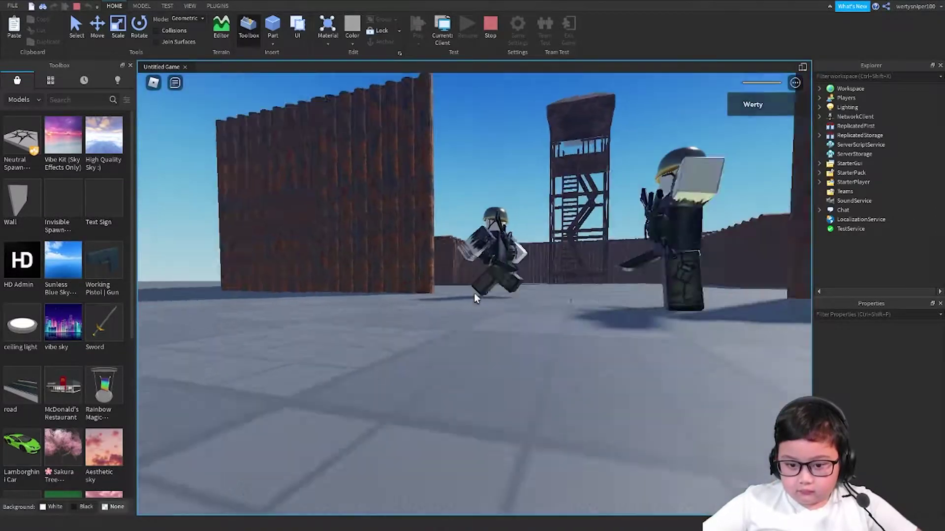
scroll(474, 293, down, 10)
mouse_move(474, 293)
right_down()
mouse_move(451, 297)
mouse_move(474, 294)
right_up()
scroll(474, 293, down, 5)
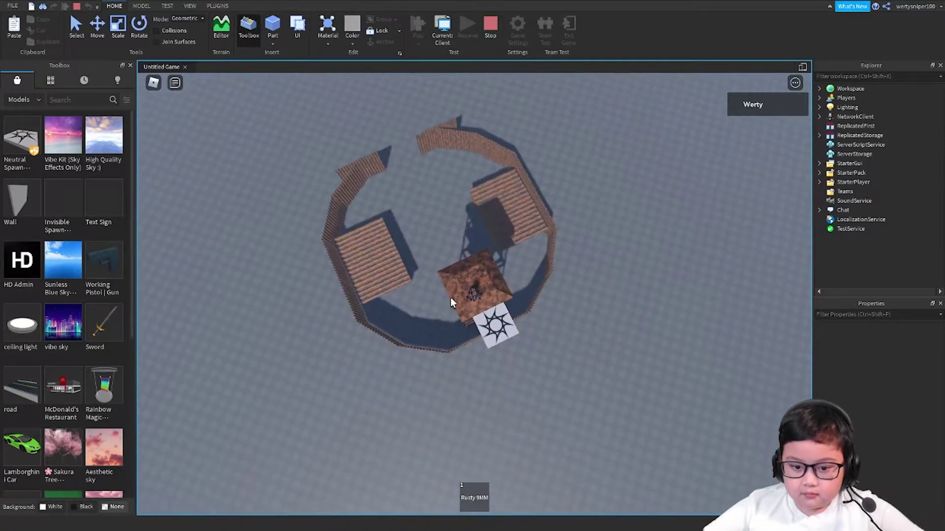
Step: Run past the hut beside the perimeter wall and test the Rusty 9MM against a pursuing soldier outside the camp
key(shift)
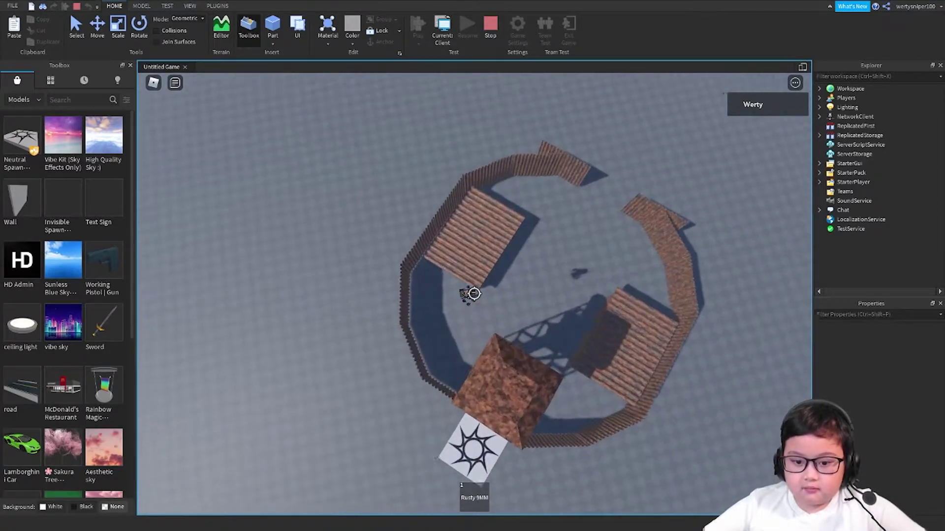
key(w)
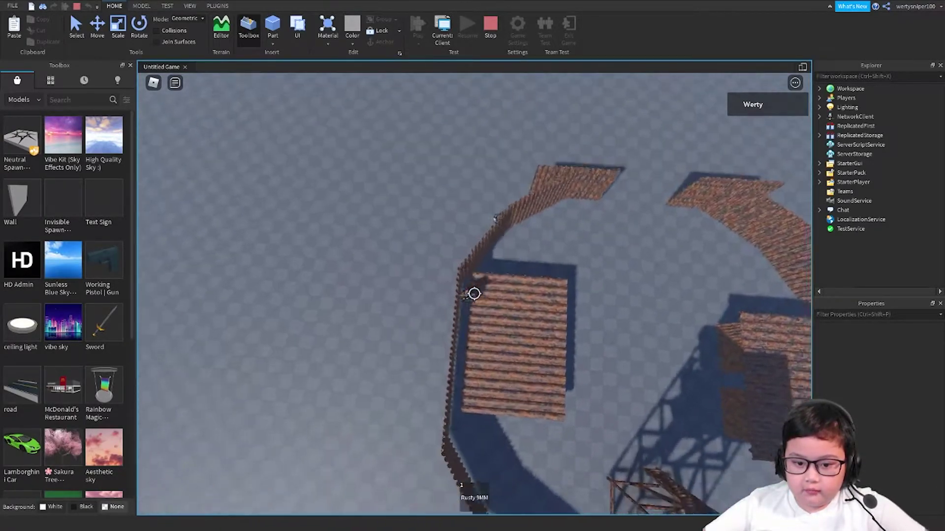
scroll(474, 294, up, 10)
key(1)
key(s)
click(474, 294)
click(473, 294)
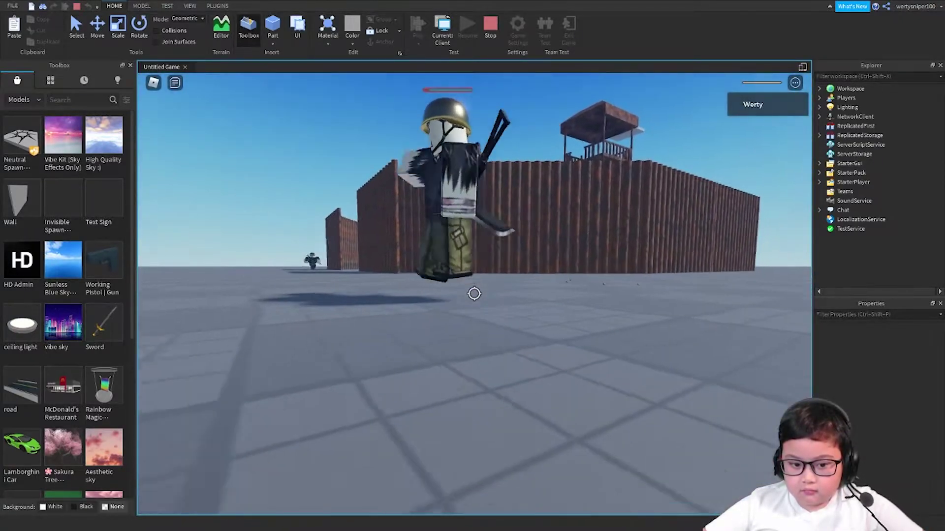
right_drag(463, 308, 459, 310)
scroll(459, 310, down, 5)
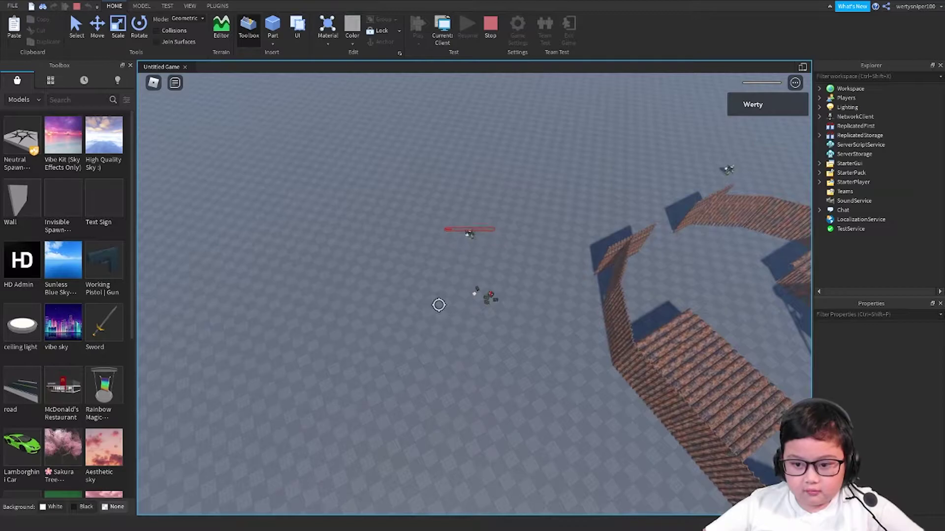
Step: Equip the Rusty 9MM on the tower roof and fire aimed shots at the distant soldiers outside the camp
scroll(427, 302, up, 10)
key(1)
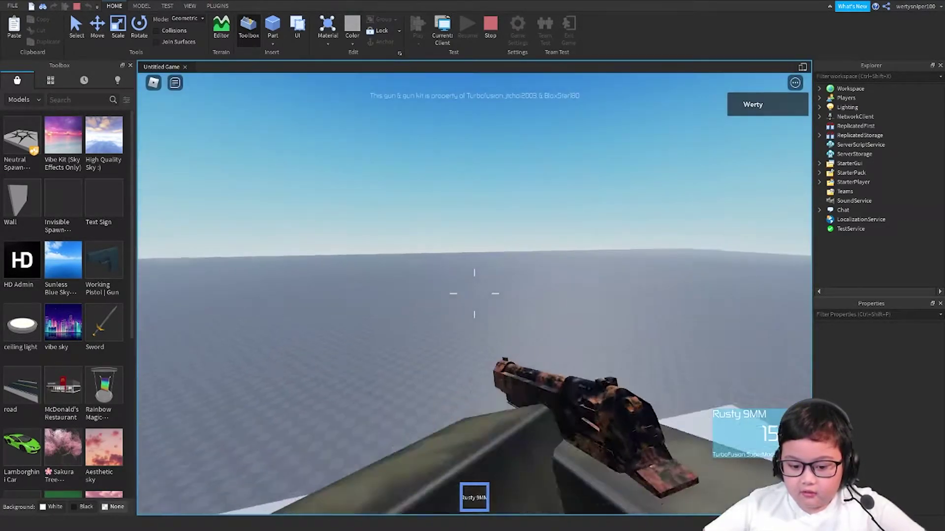
key(w)
key(space)
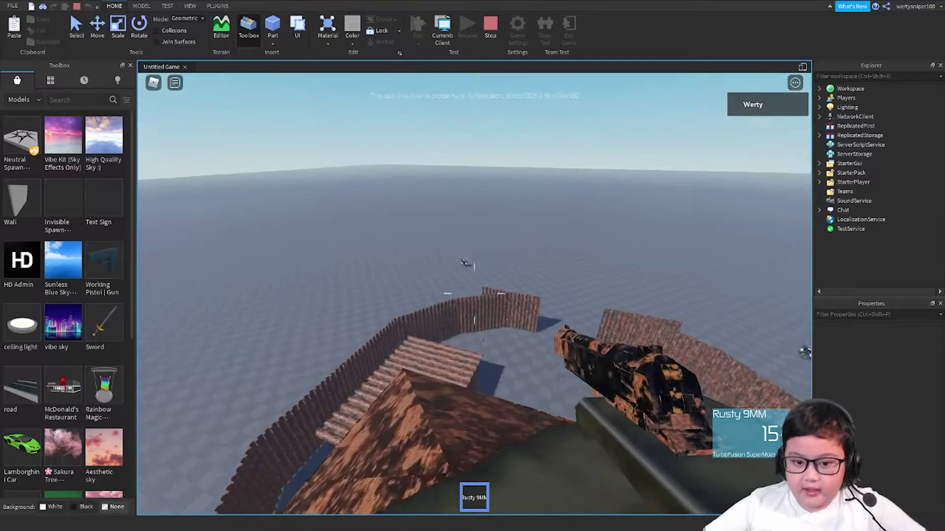
right_click(474, 294)
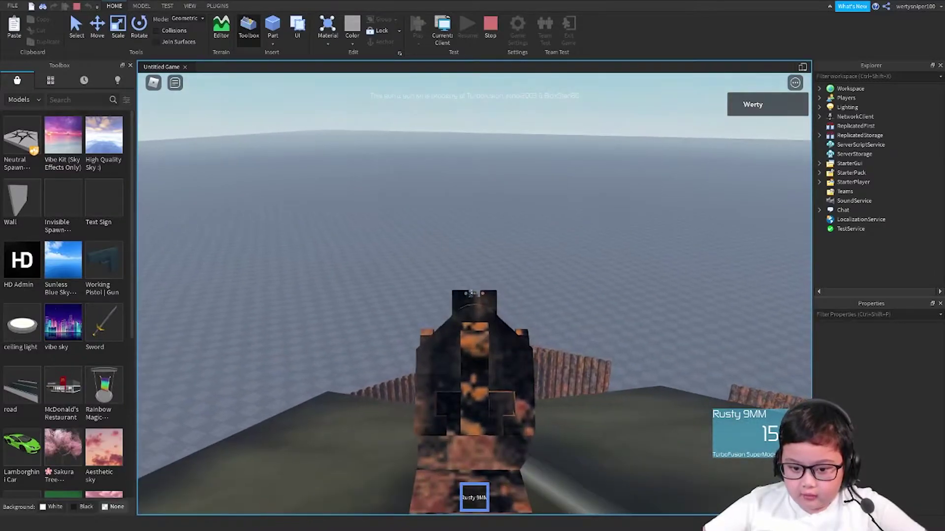
click(473, 294)
click(473, 293)
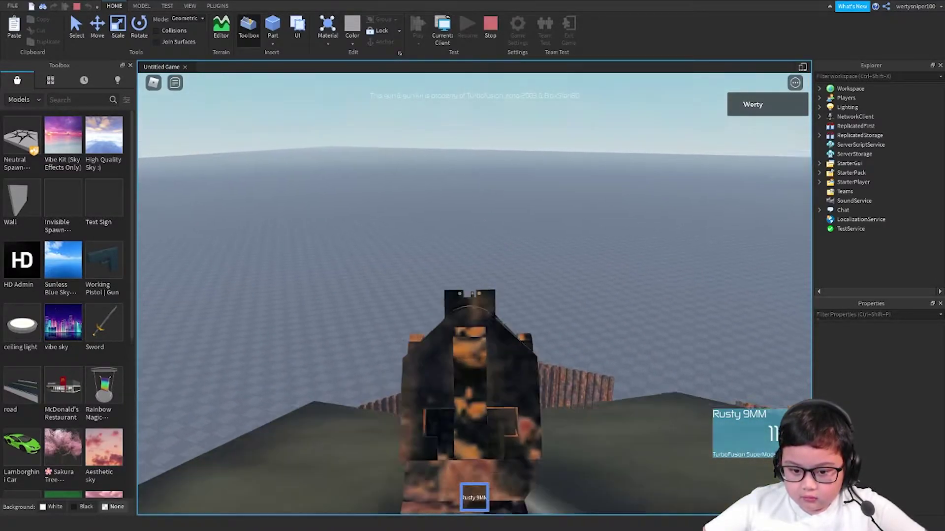
right_click(474, 294)
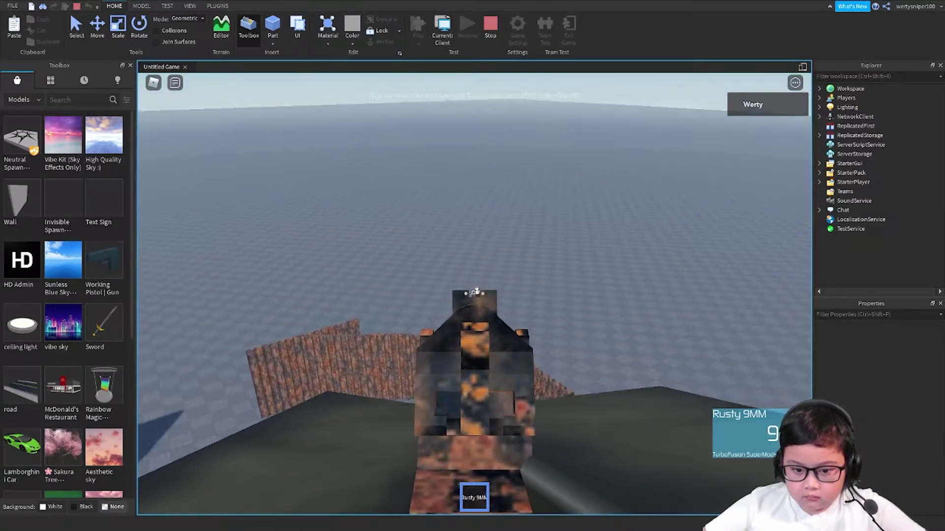
click(476, 292)
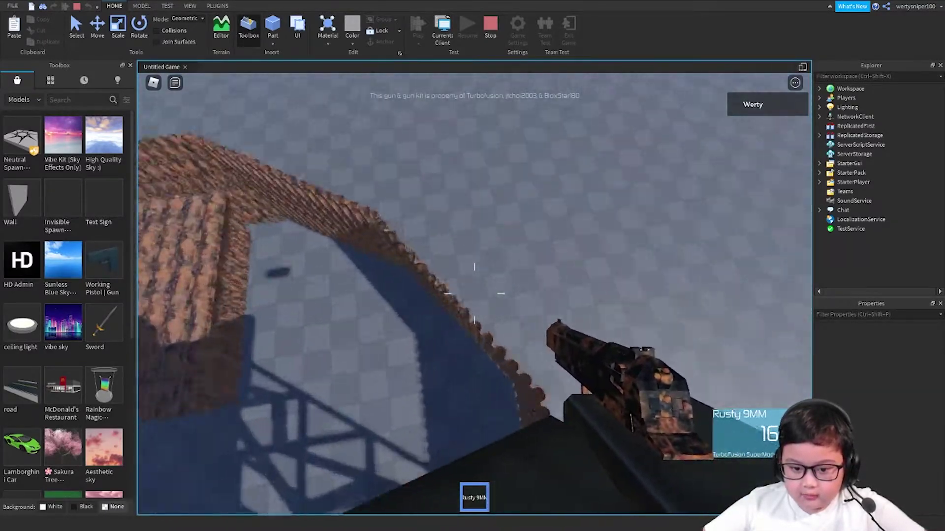
Step: Cross the yard to the camp gate and shoot the approaching enemy soldiers at close range with the Rusty 9MM
key(w)
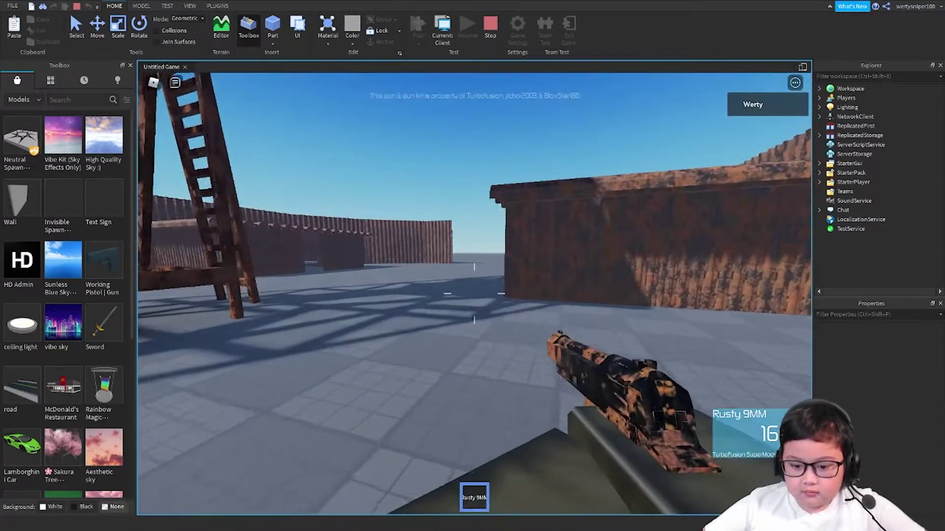
key(w)
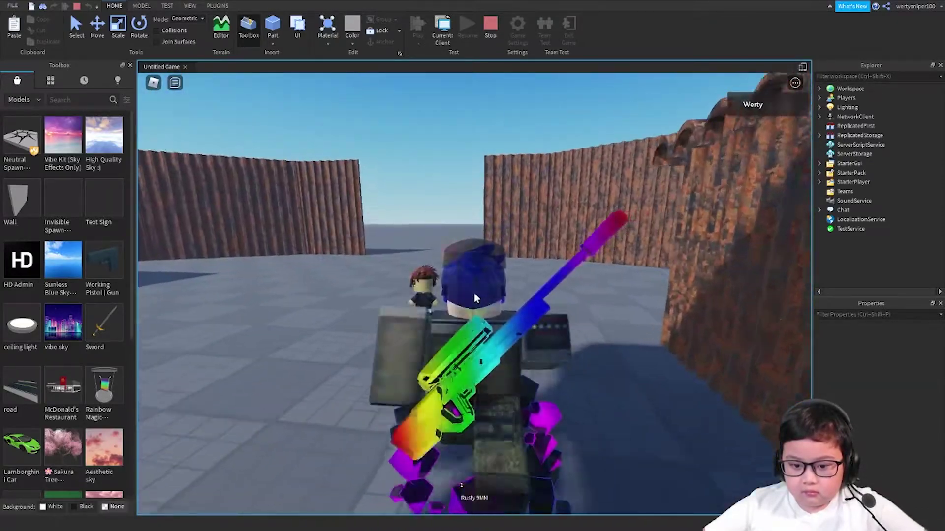
scroll(475, 294, down, 8)
right_drag(474, 294, 475, 295)
key(1)
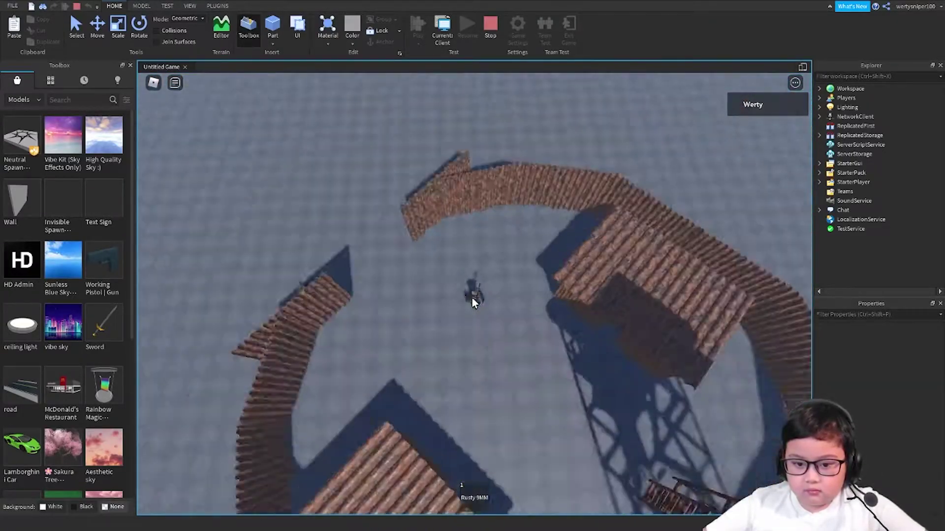
click(474, 294)
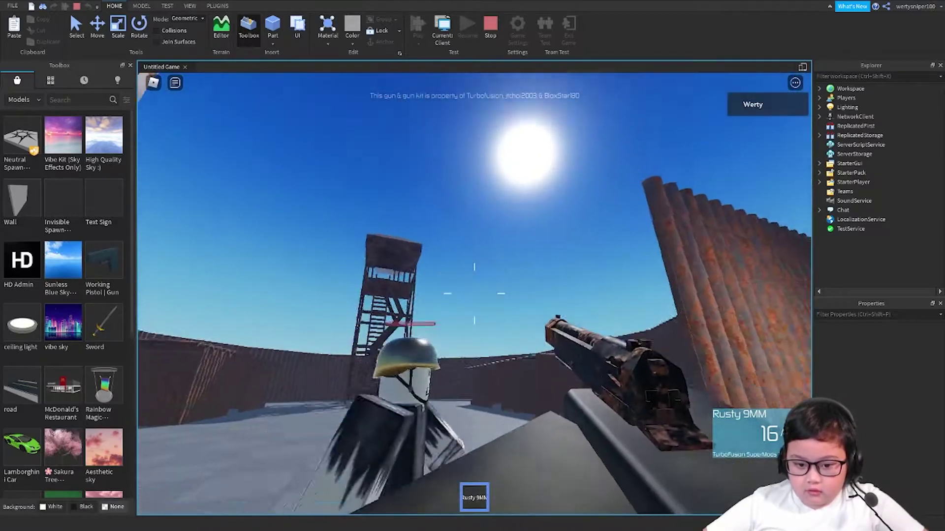
click(474, 294)
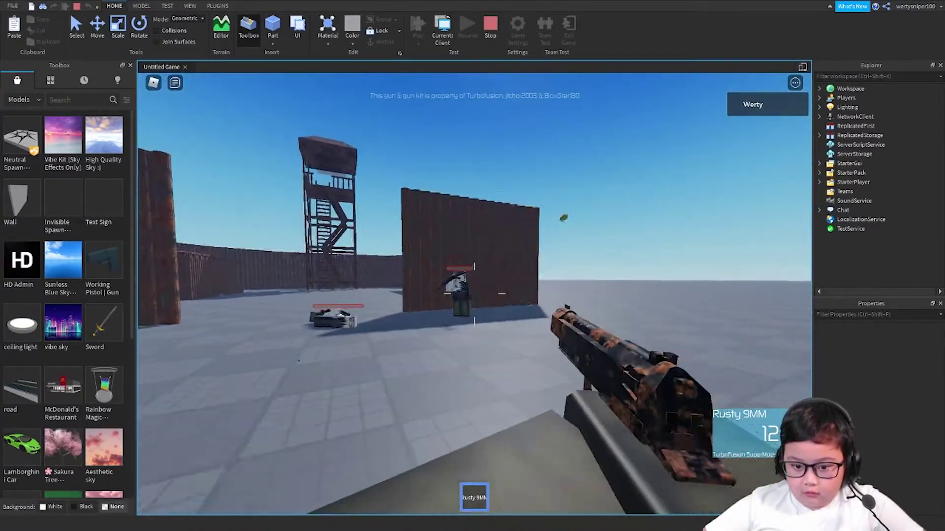
Step: Fire the Rusty 9MM at the soldier standing beside the camp's gate wall and end the playtest
click(474, 293)
click(474, 293)
click(474, 294)
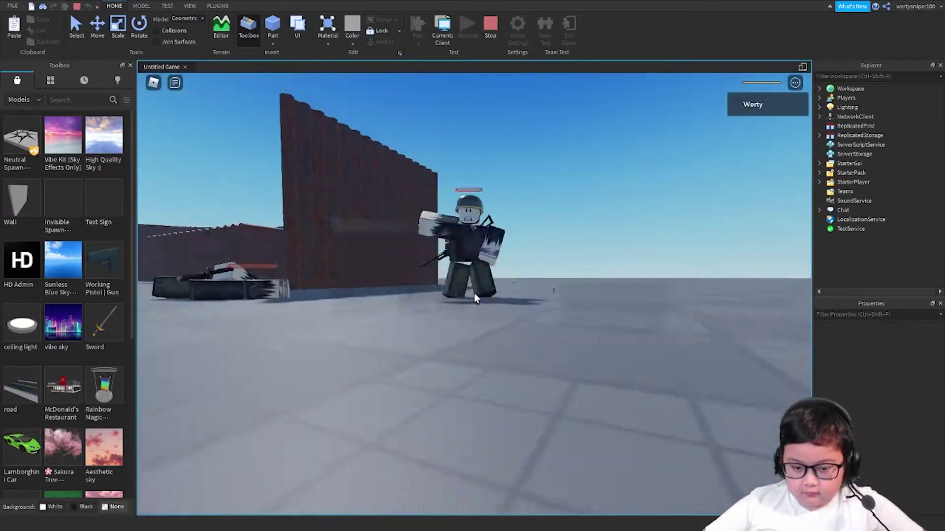
scroll(474, 293, down, 10)
right_drag(450, 305, 465, 272)
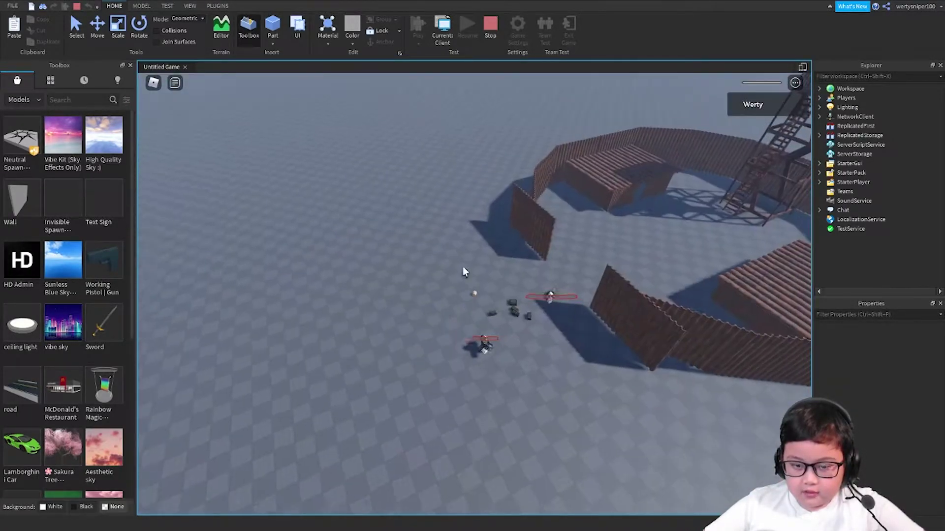
click(489, 23)
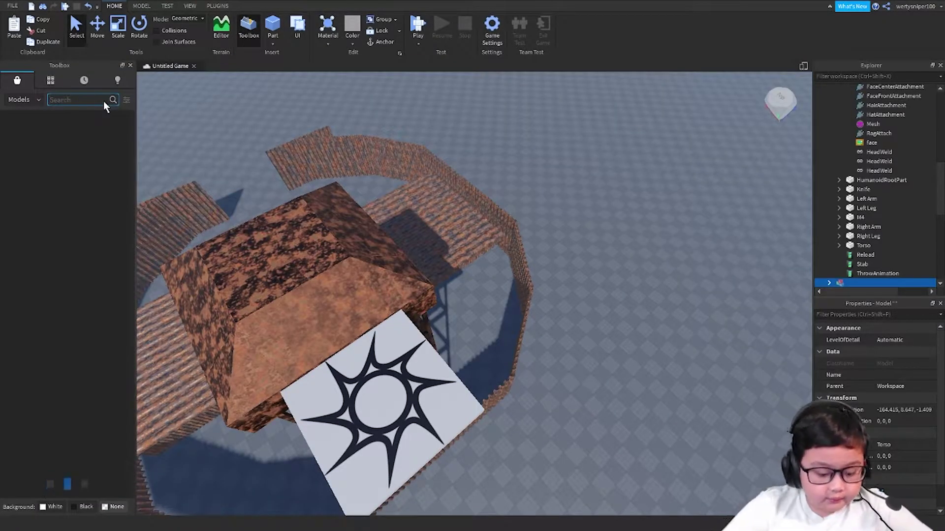
Step: Search the Toolbox models for "Knife"
text(km)
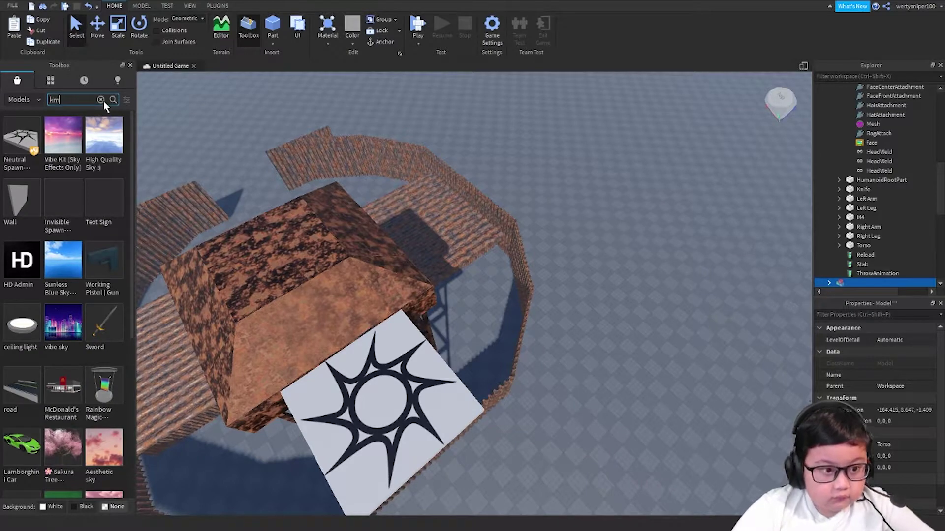
key(BackSpace)
key(BackSpace)
text(Knife)
key(Return)
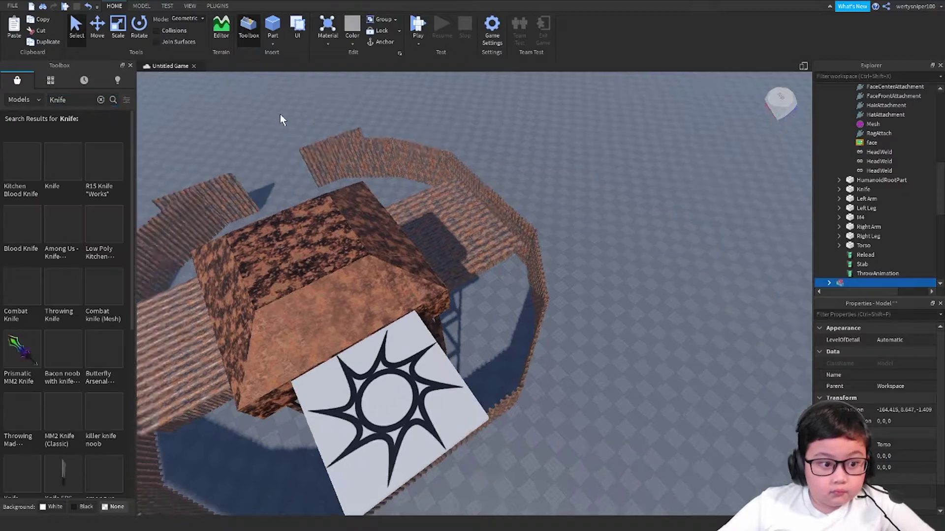
Step: Refine the Toolbox model search to "Knife R6"
right_drag(281, 114, 282, 114)
key(w)
key(s)
scroll(162, 174, up, 3)
right_drag(162, 174, 131, 143)
click(75, 99)
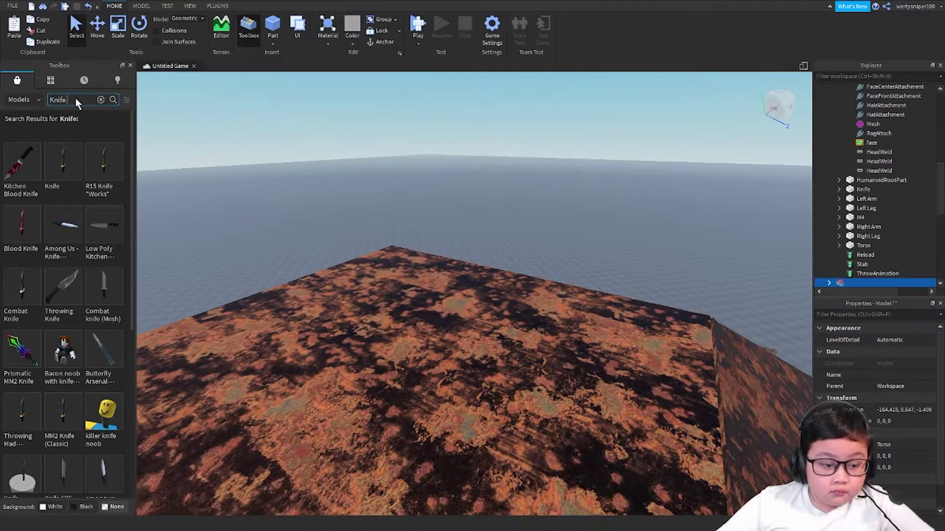
text(R6)
key(Return)
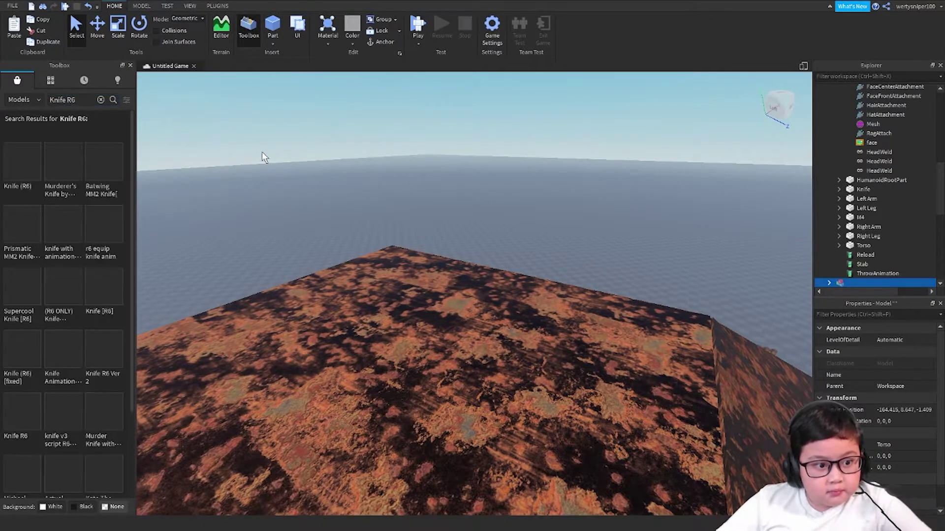
Step: Insert the Knife (R6) model onto the rusty roof and move it from Workspace into StarterPack
drag(26, 160, 393, 375)
key(f)
right_drag(393, 375, 393, 374)
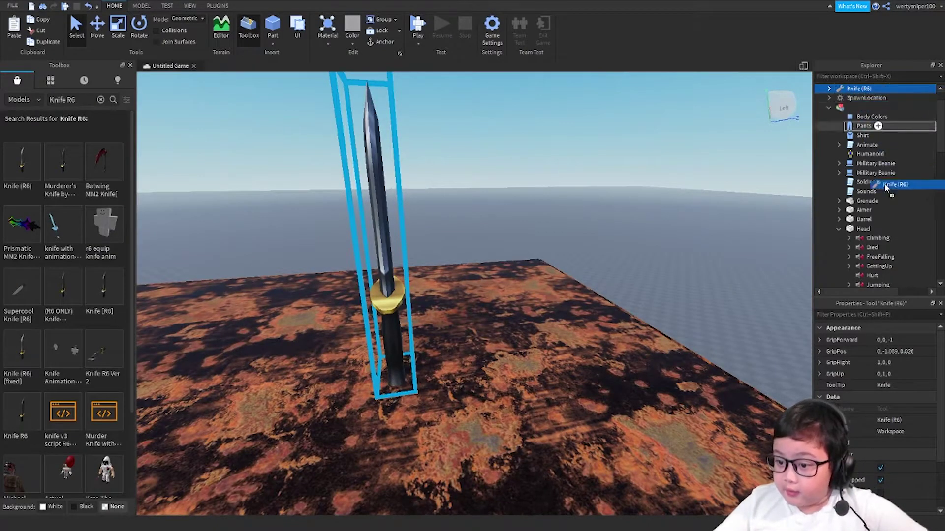
drag(852, 206, 851, 206)
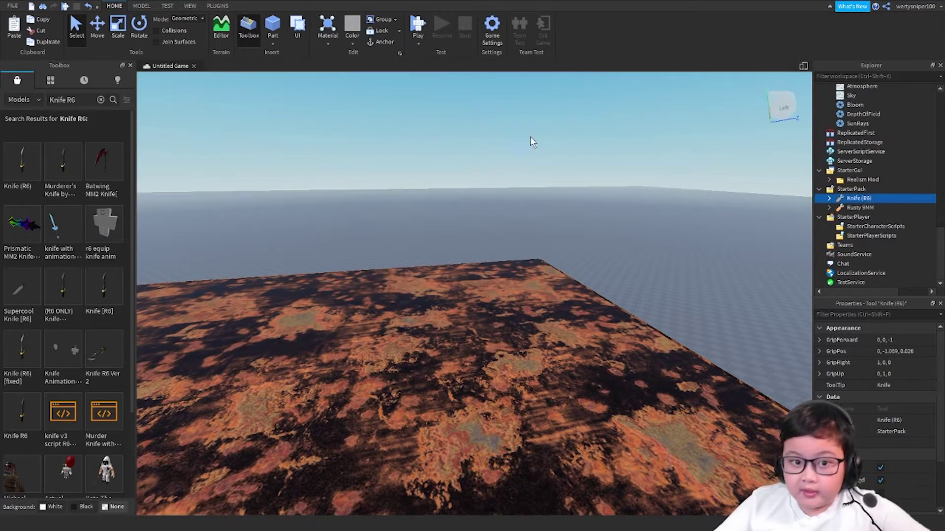